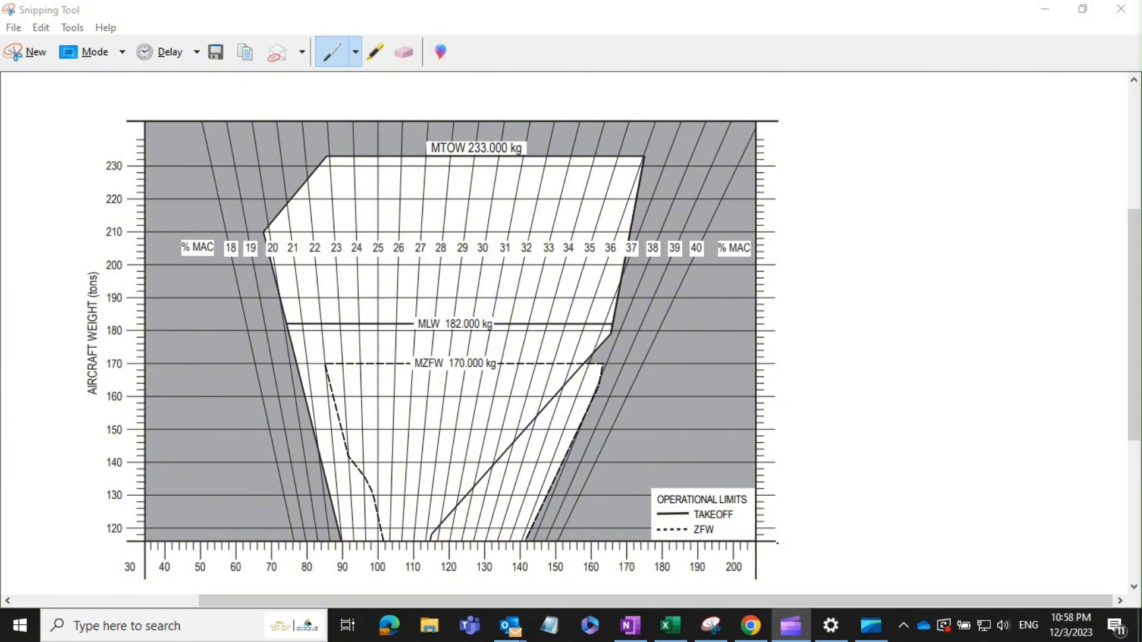
Switch to the Excel workbook and paste the copied FORWARD and AFT limit tables into Sheet9, starting at column A
left_click(670, 625)
left_click(45, 181)
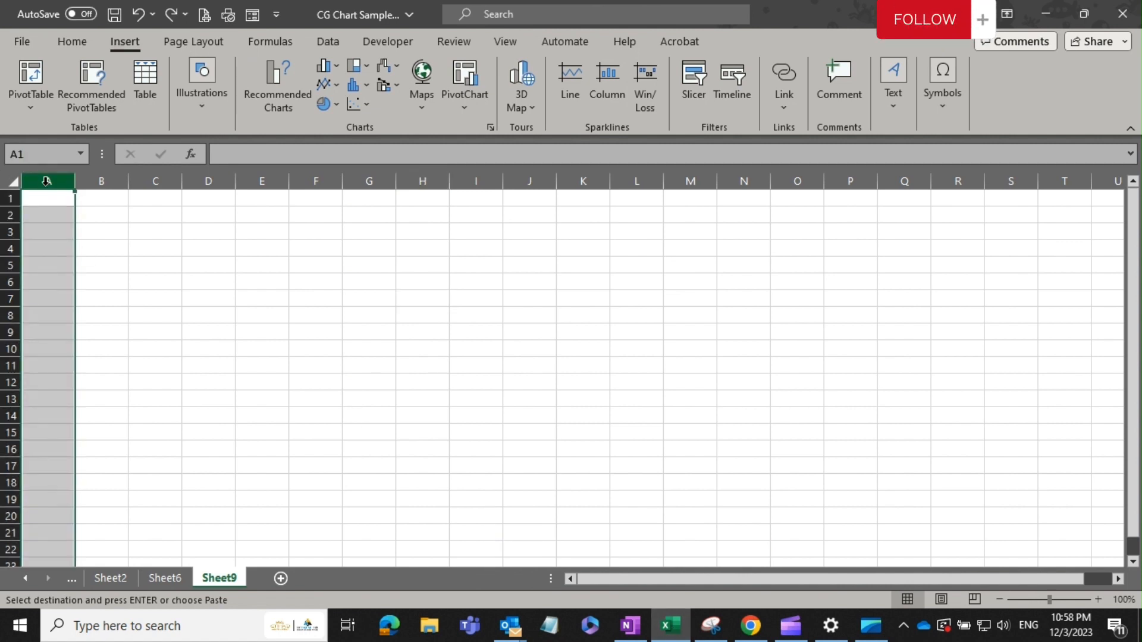
key("ctrl+v")
left_click(738, 247)
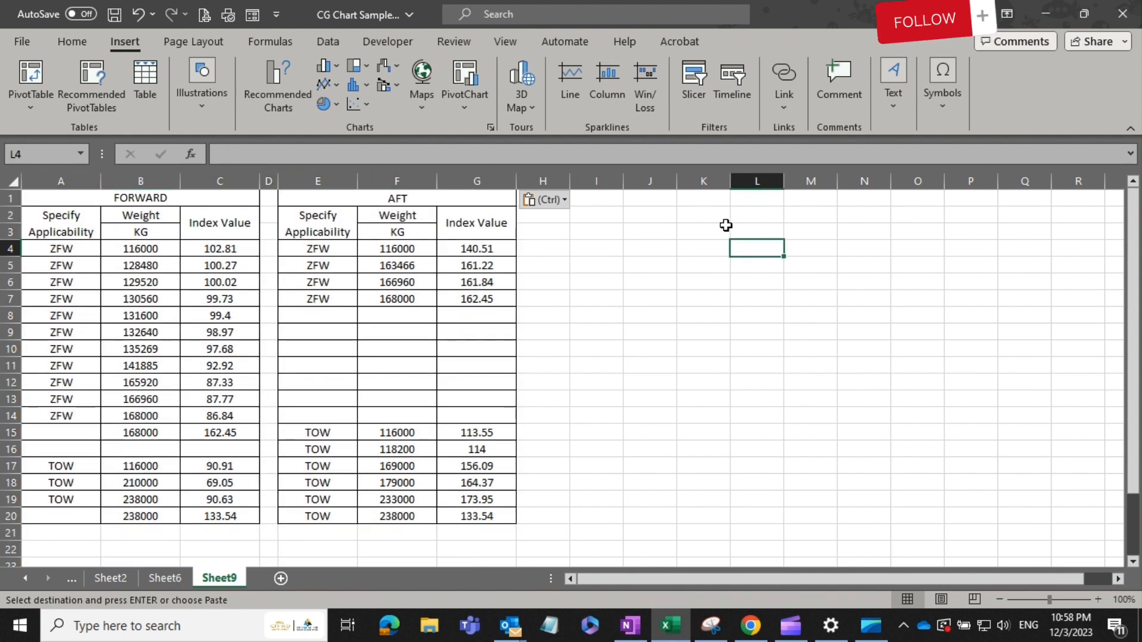
left_click(724, 220)
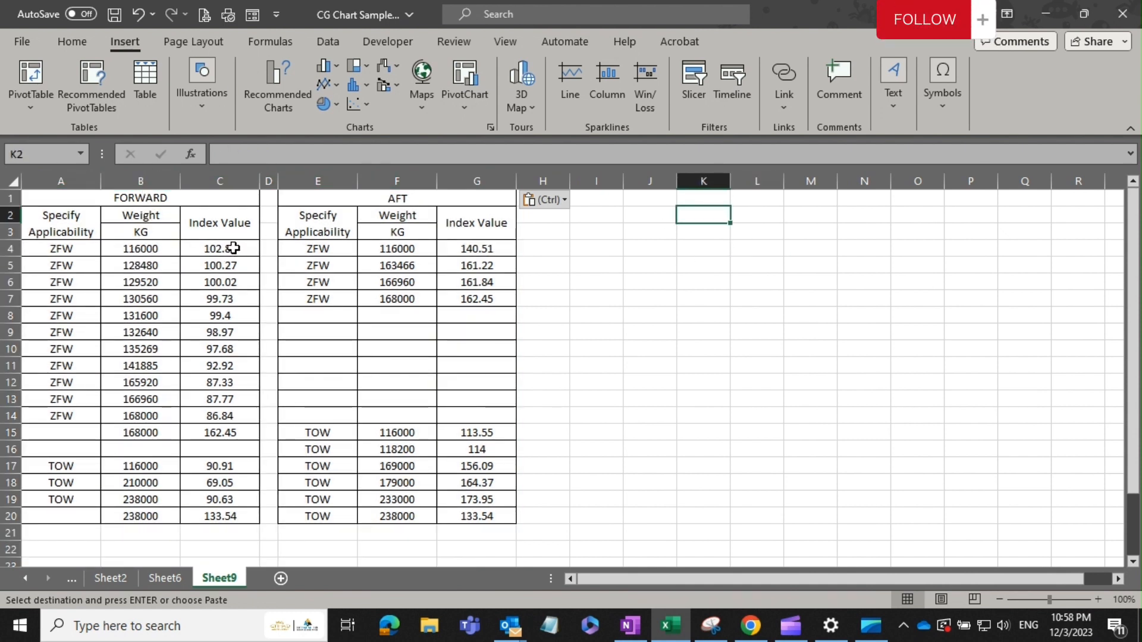
left_click_drag(232, 248, 225, 434)
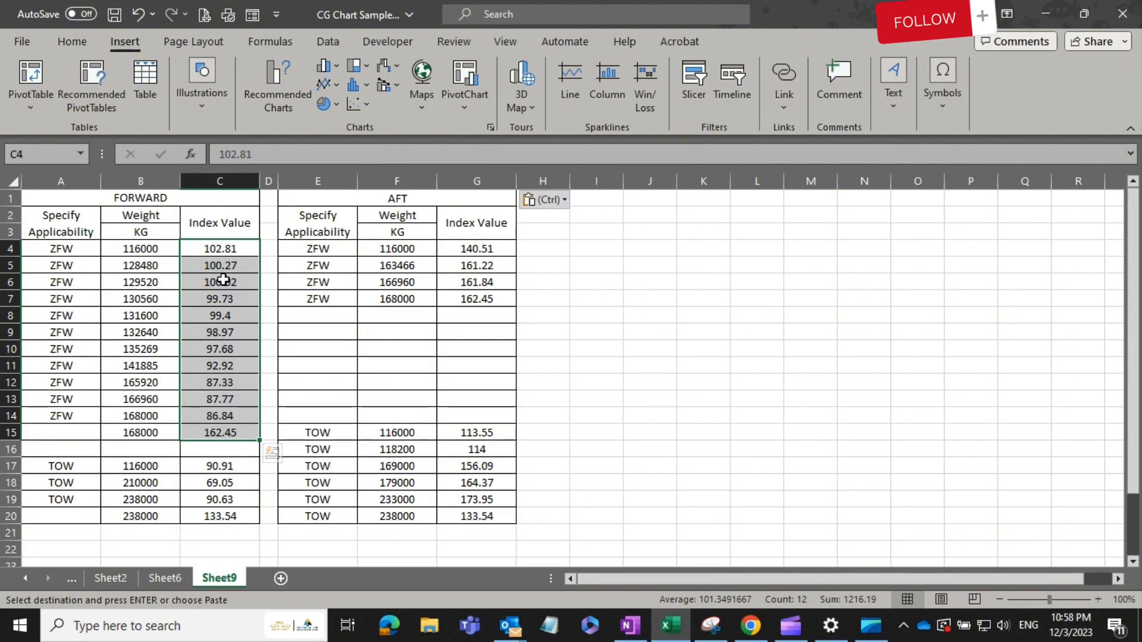
left_click(751, 230)
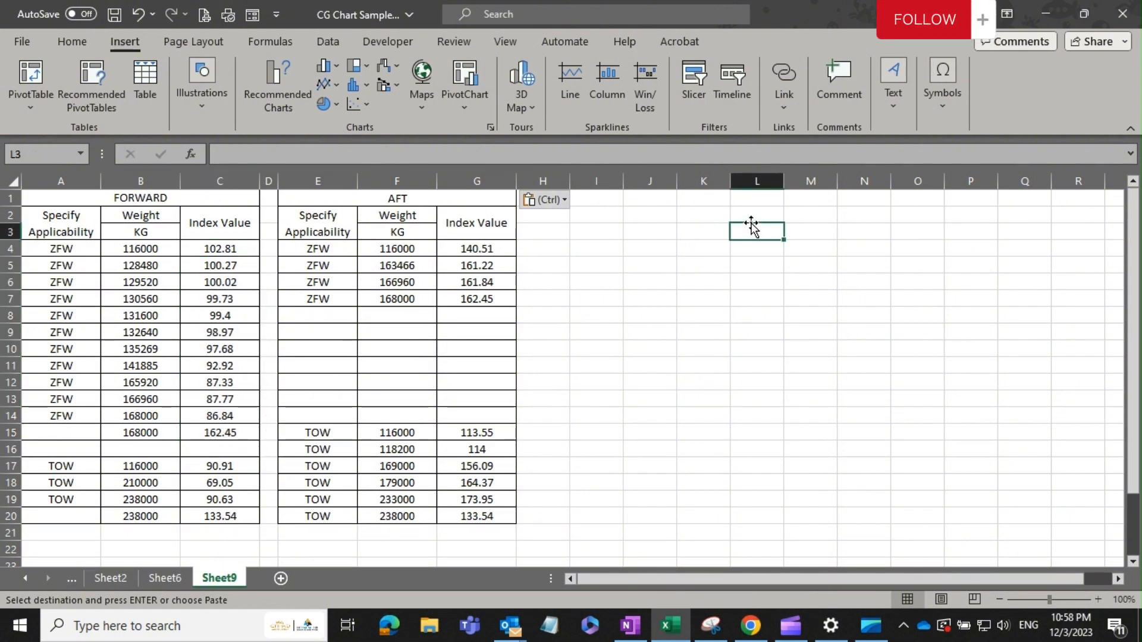
Insert a blank scatter chart with straight lines and markers and place it beside the AFT table, starting in column H
left_click(764, 215)
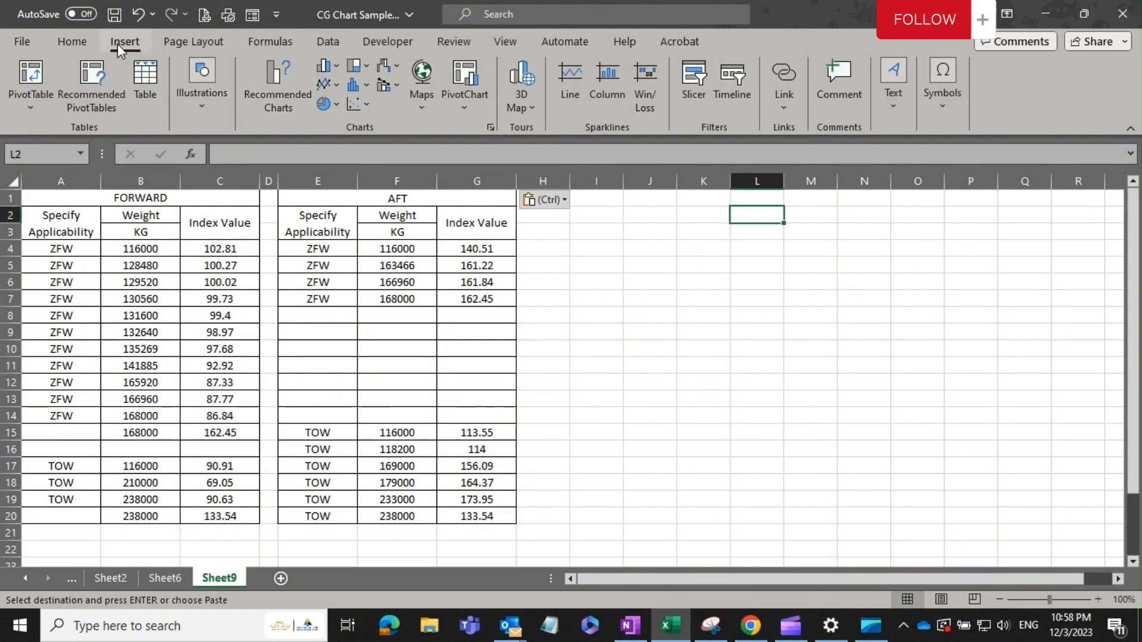
left_click(363, 111)
left_click(373, 205)
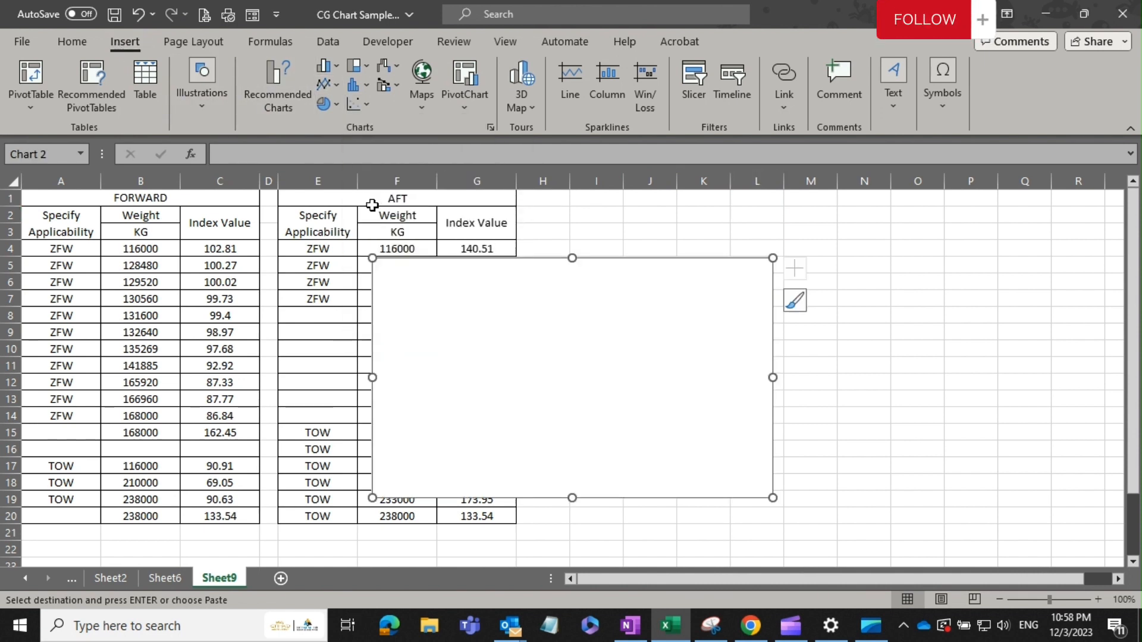
left_click_drag(538, 273, 693, 216)
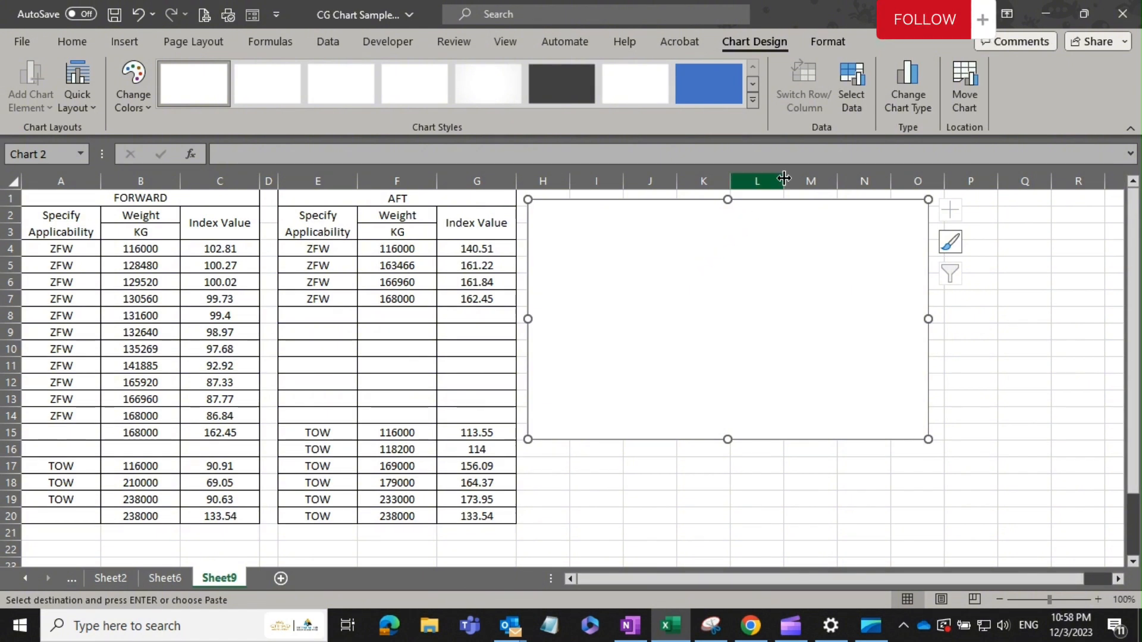
Add a chart series named FWD ZFW with X values from C4:C14 and Y values from B4:B14
left_click(848, 106)
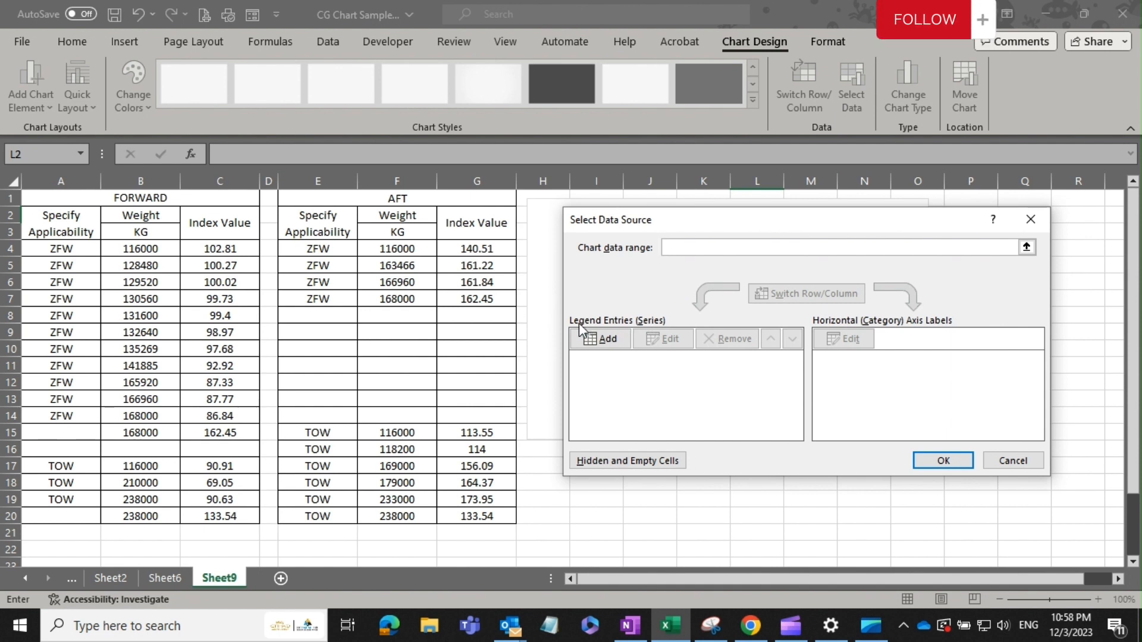
left_click(595, 338)
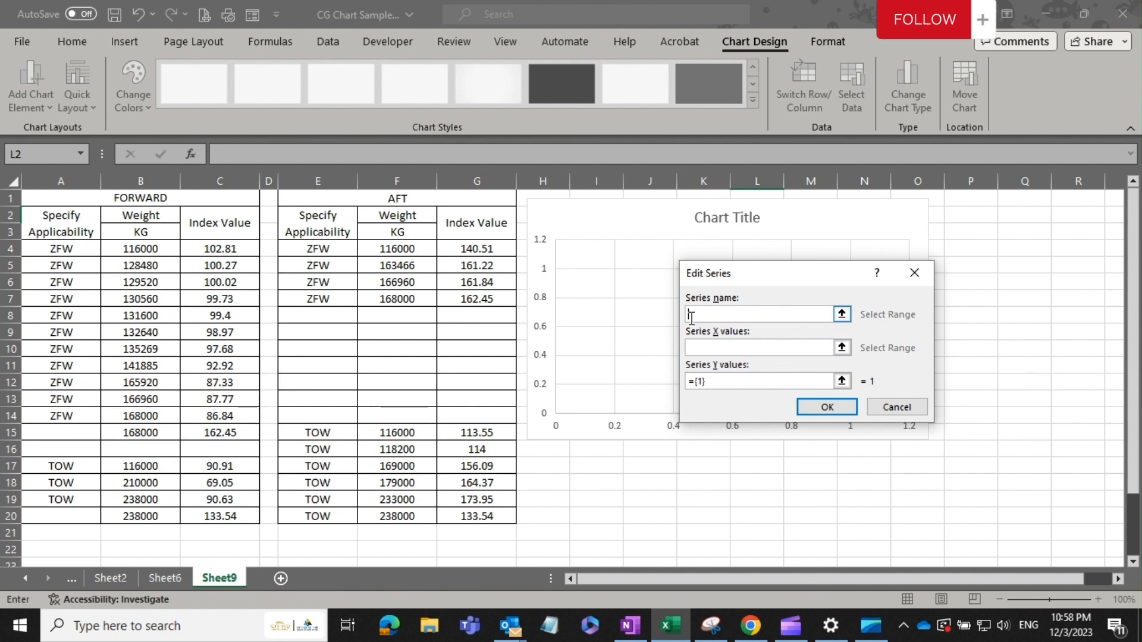
key("Caps_Lock")
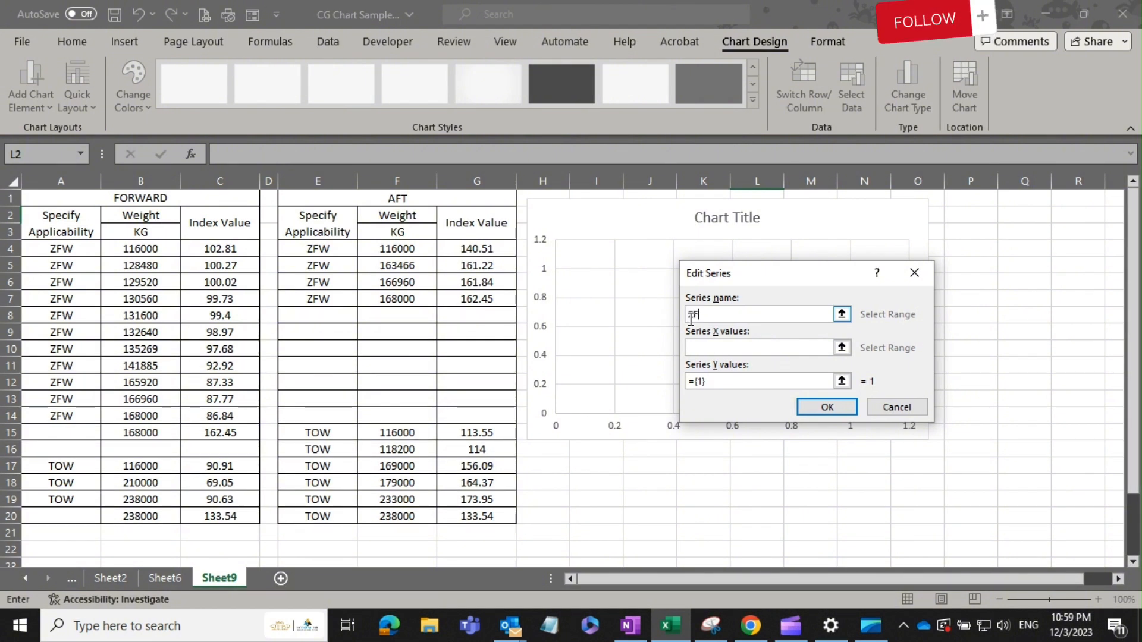
key("BackSpace")
key("BackSpace")
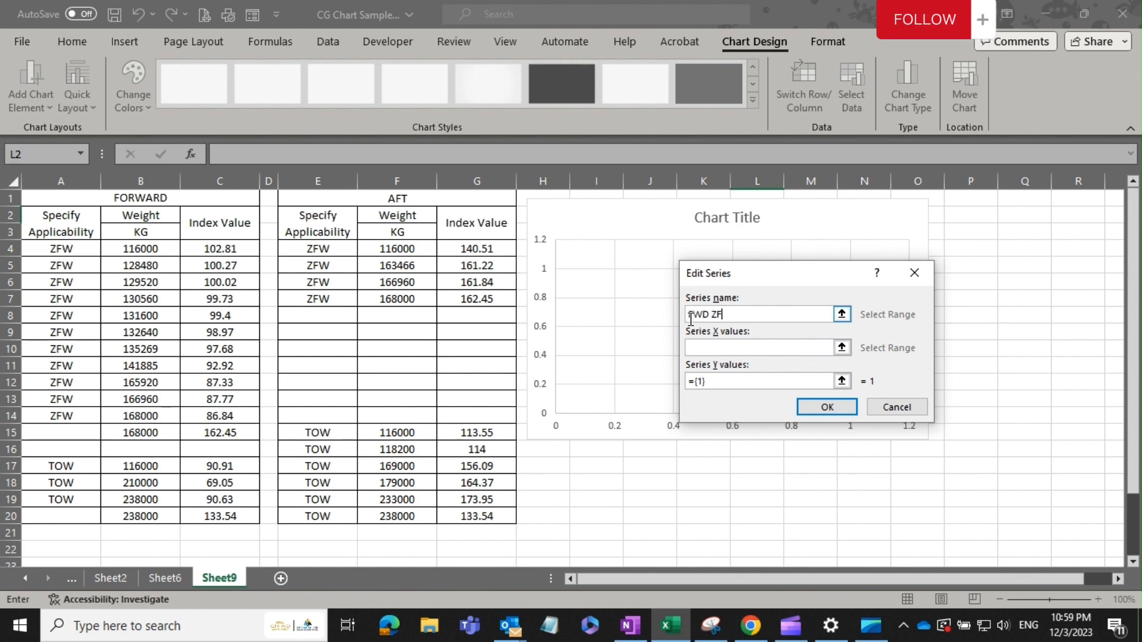
left_click(695, 348)
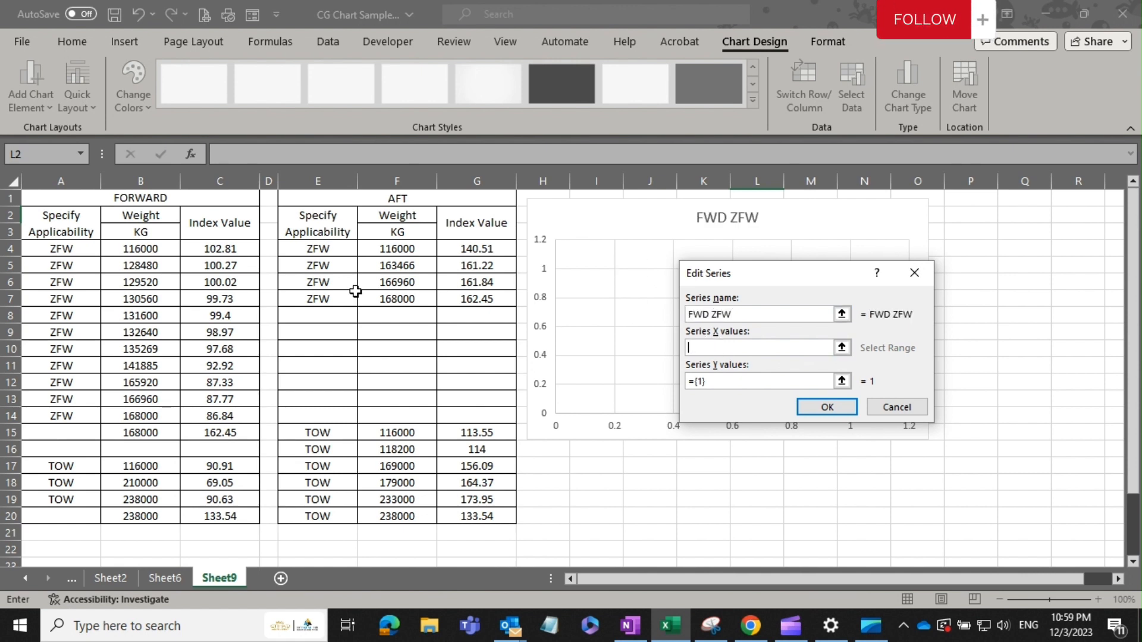
left_click_drag(227, 254, 214, 415)
left_click(713, 384)
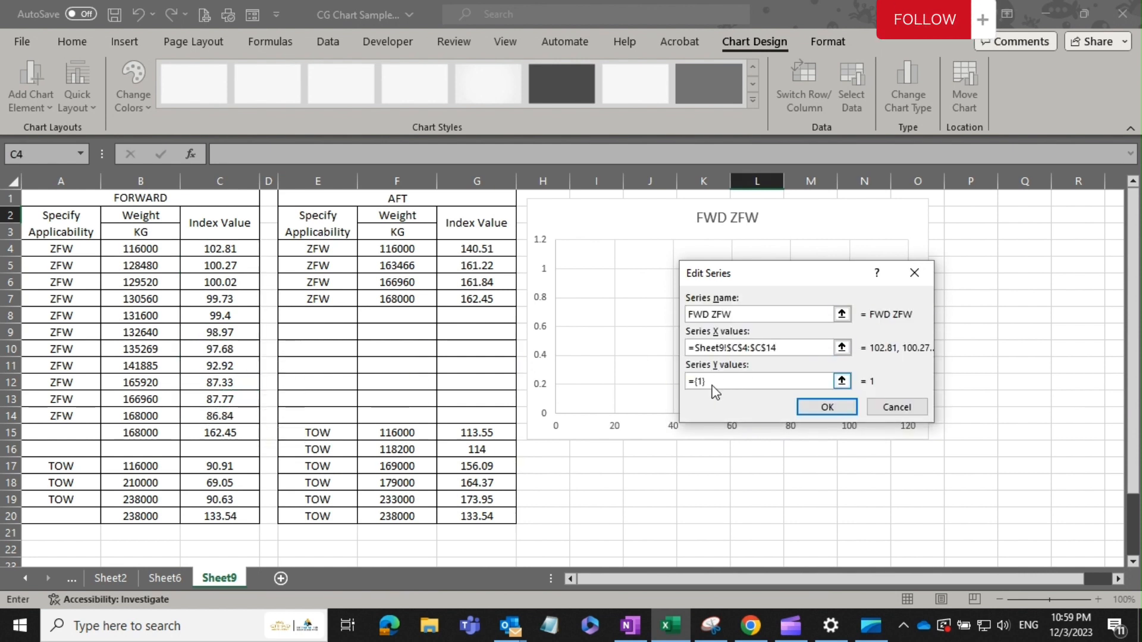
key("BackSpace")
left_click_drag(149, 254, 148, 416)
left_click(836, 408)
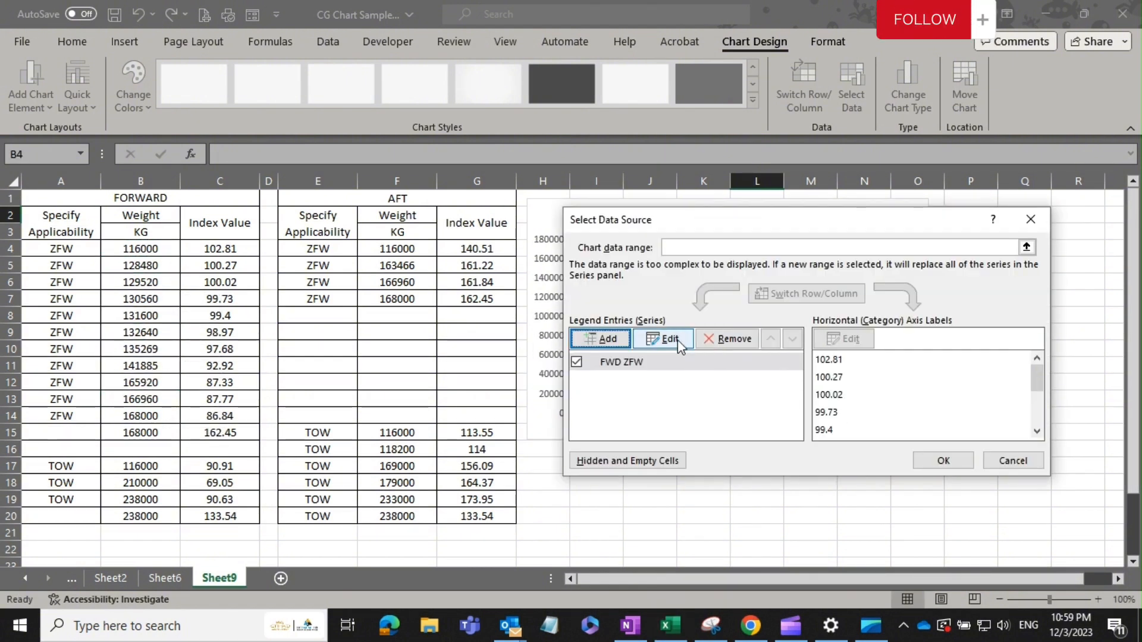
Add a second chart series named AFT ZFW with X values from G4:G7 and Y values from F4:F7
left_click(601, 339)
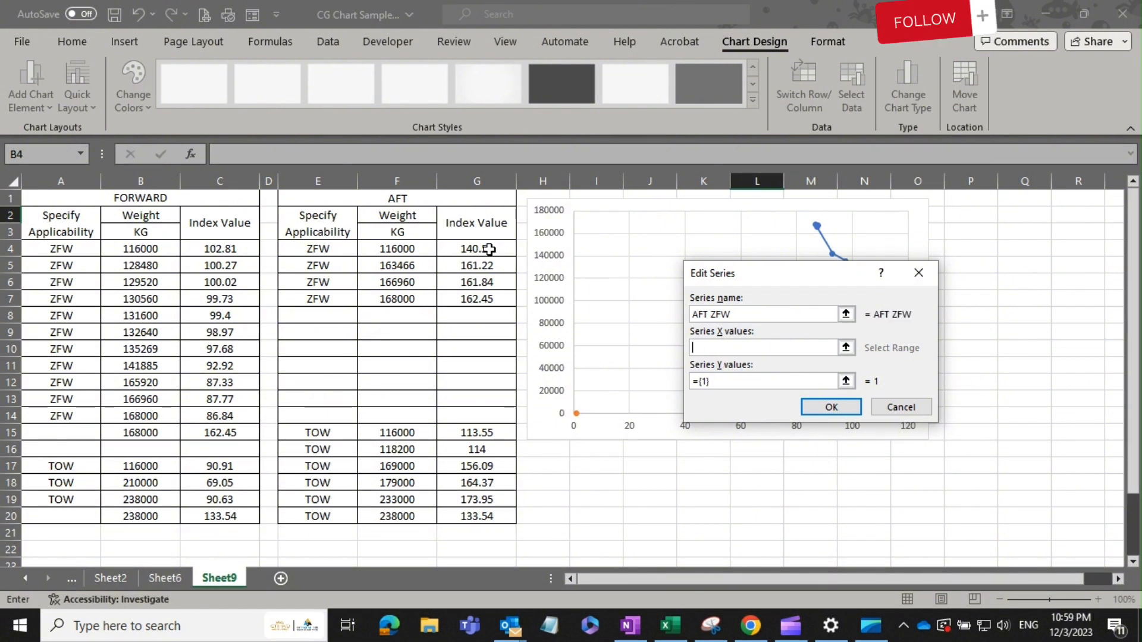
left_click_drag(481, 249, 480, 297)
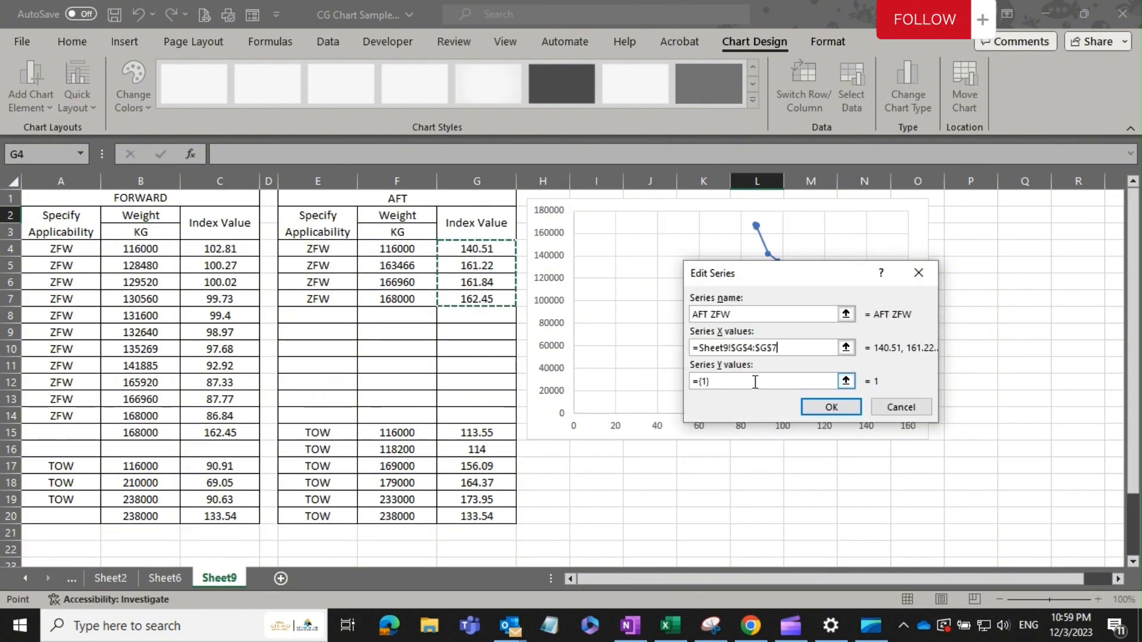
key("Tab")
key("BackSpace")
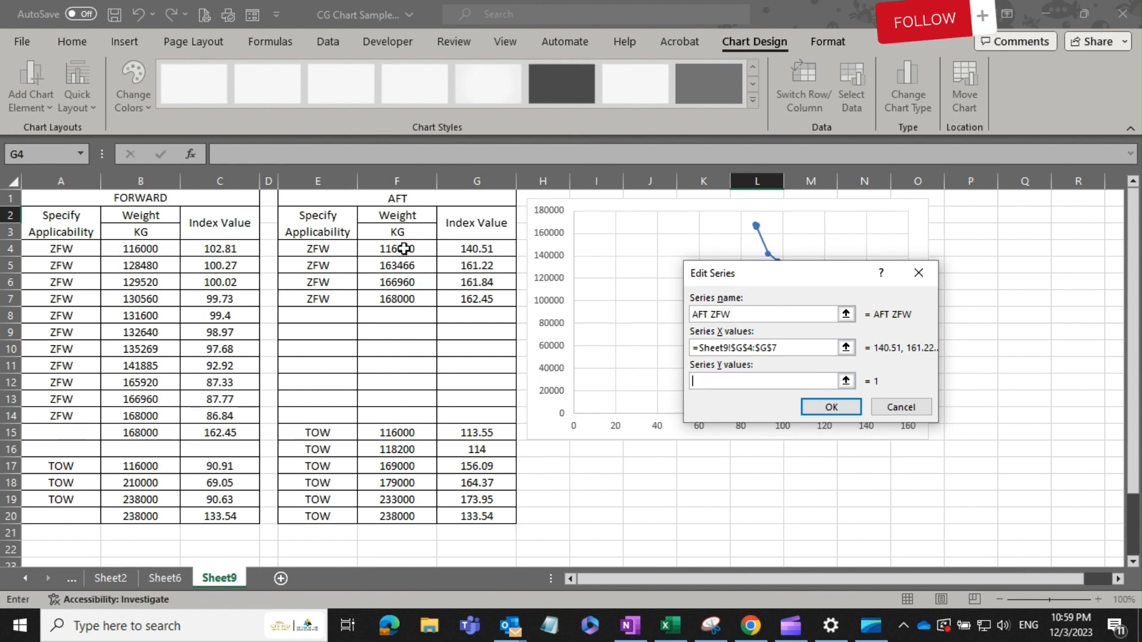
left_click_drag(404, 249, 397, 299)
left_click(855, 409)
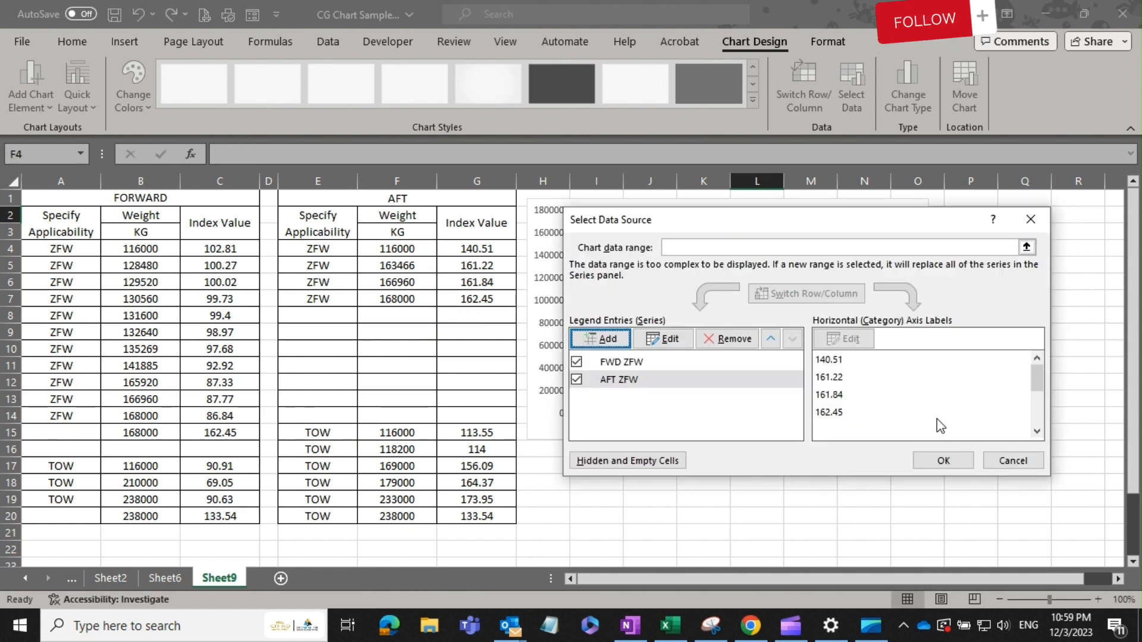
left_click(943, 461)
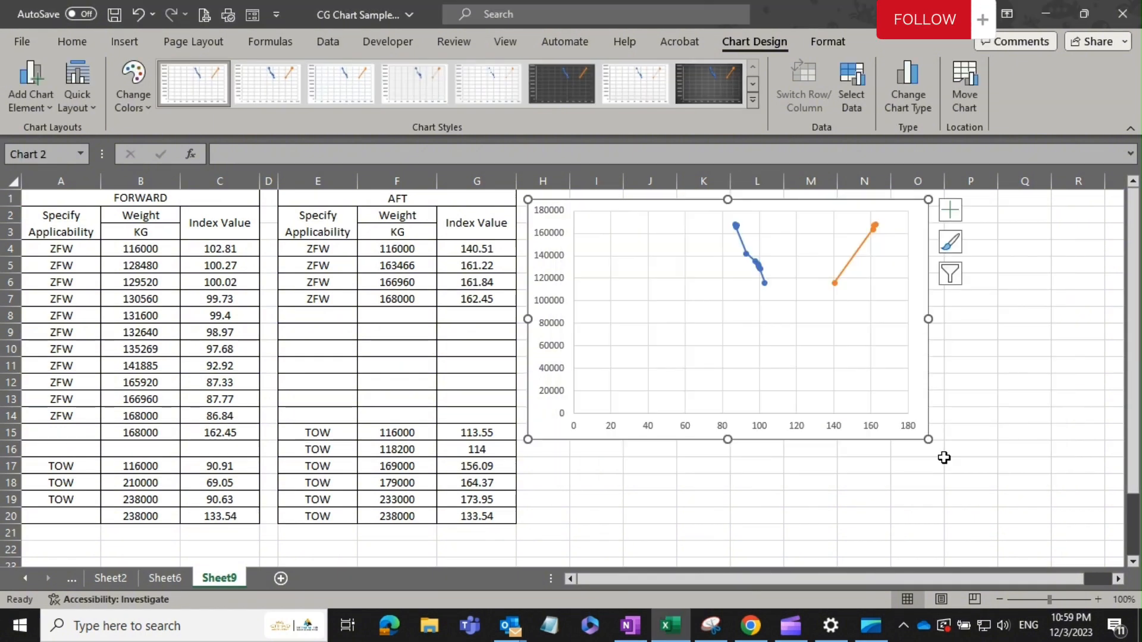
Set the AFT ZFW series' fill and outline to the same theme blue as the FWD ZFW line
left_click(853, 257)
right_click(853, 258)
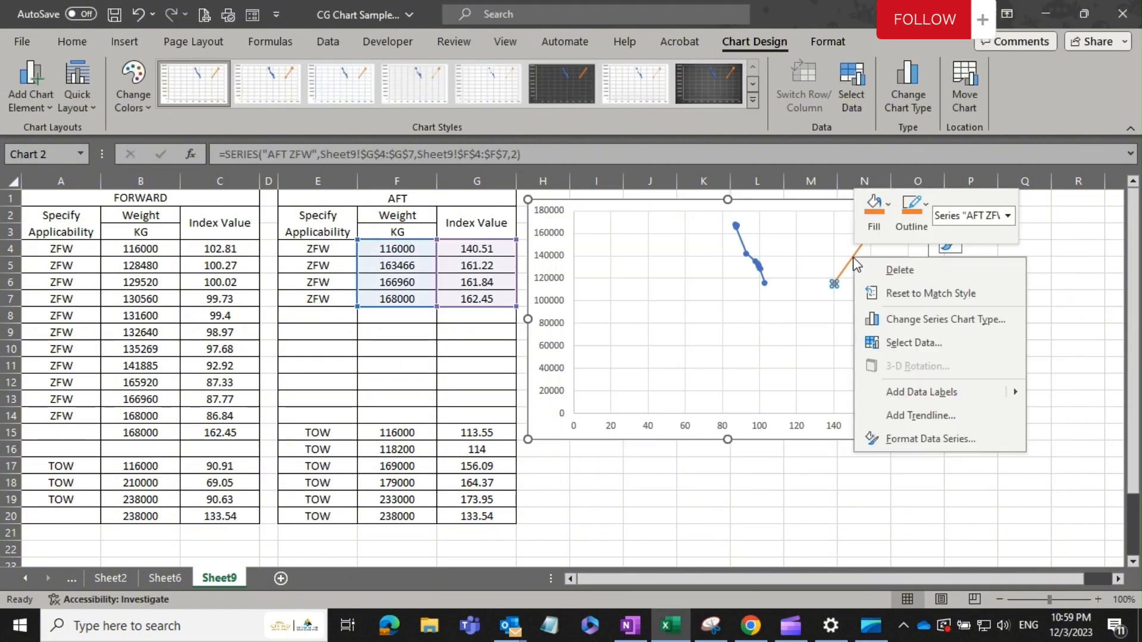
left_click(888, 209)
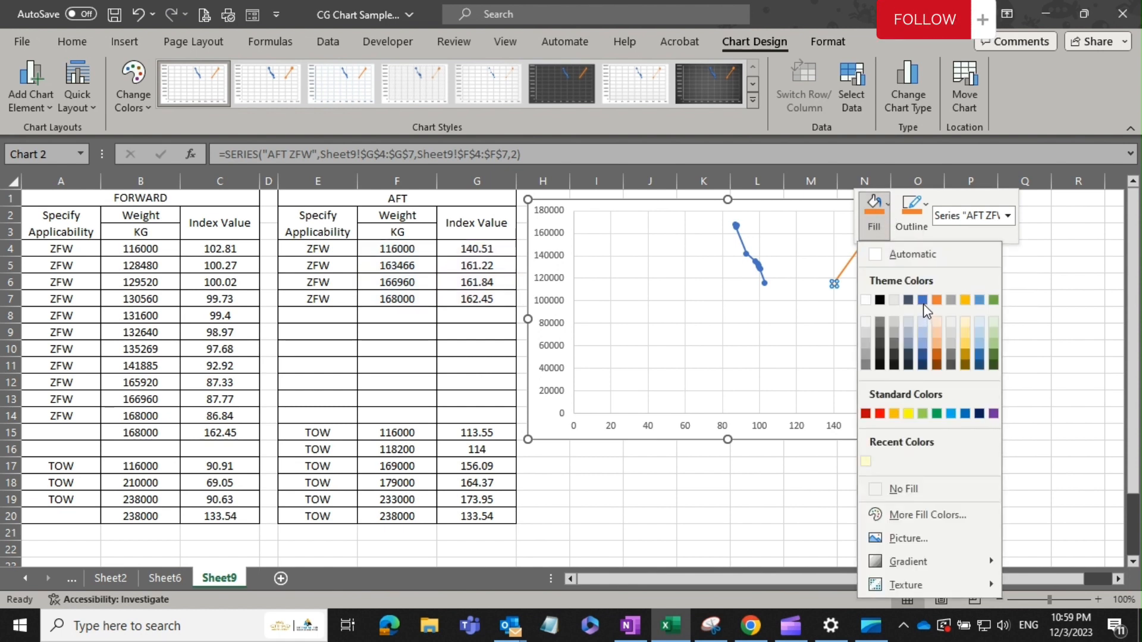
left_click(923, 300)
left_click(909, 215)
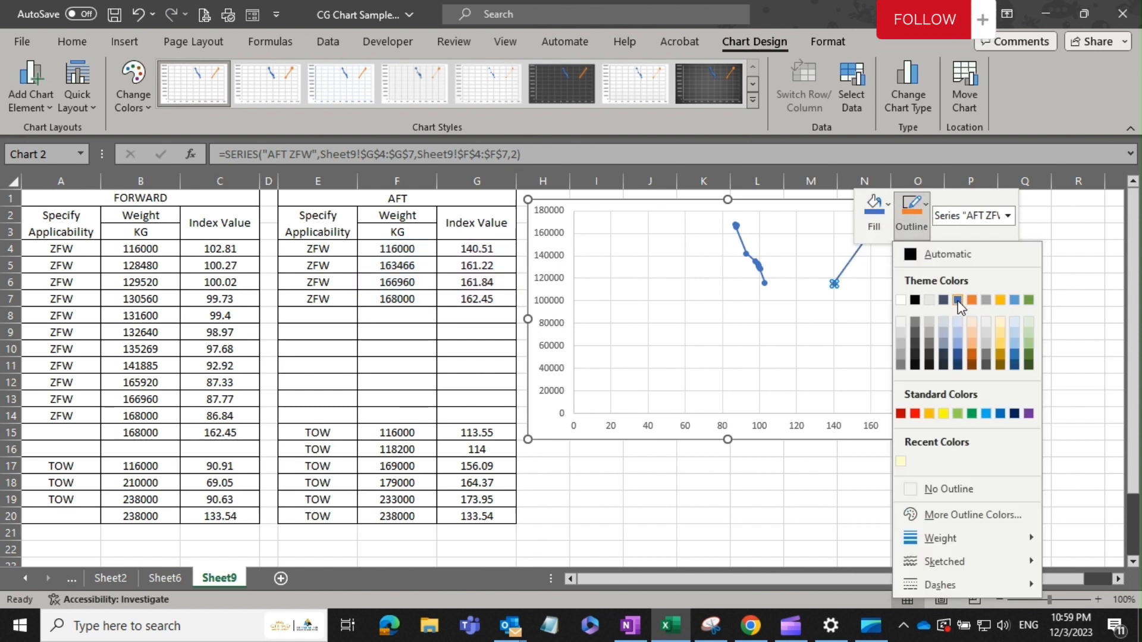
left_click(958, 300)
left_click(884, 311)
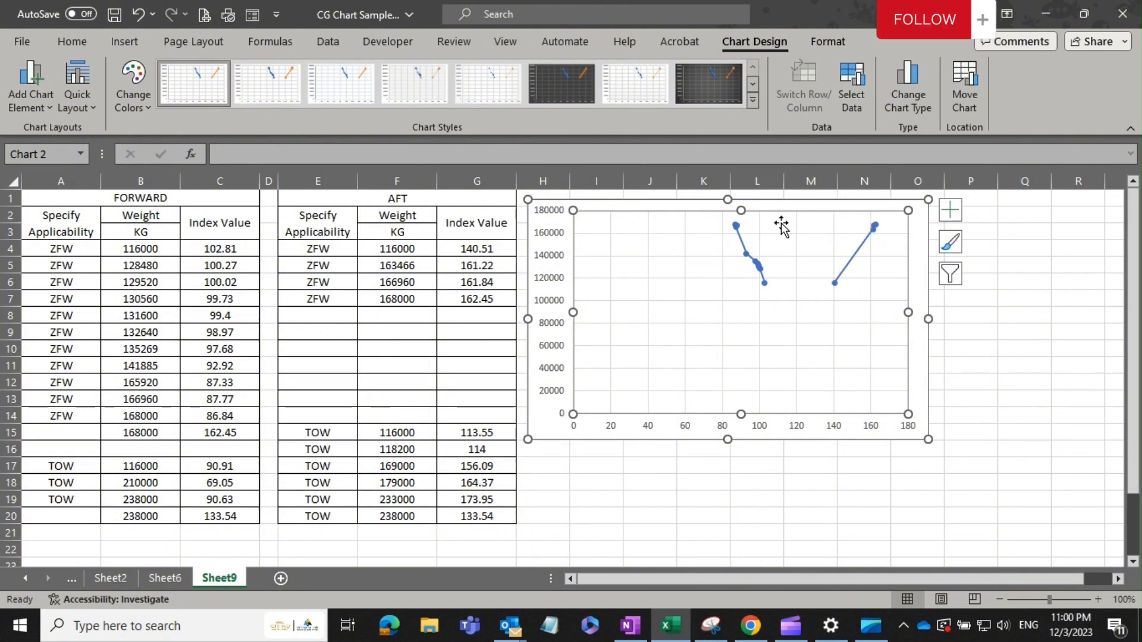
Add a chart series named ZFW CONNECT with X values from C14:C15 and Y values from B14:B15
left_click(853, 108)
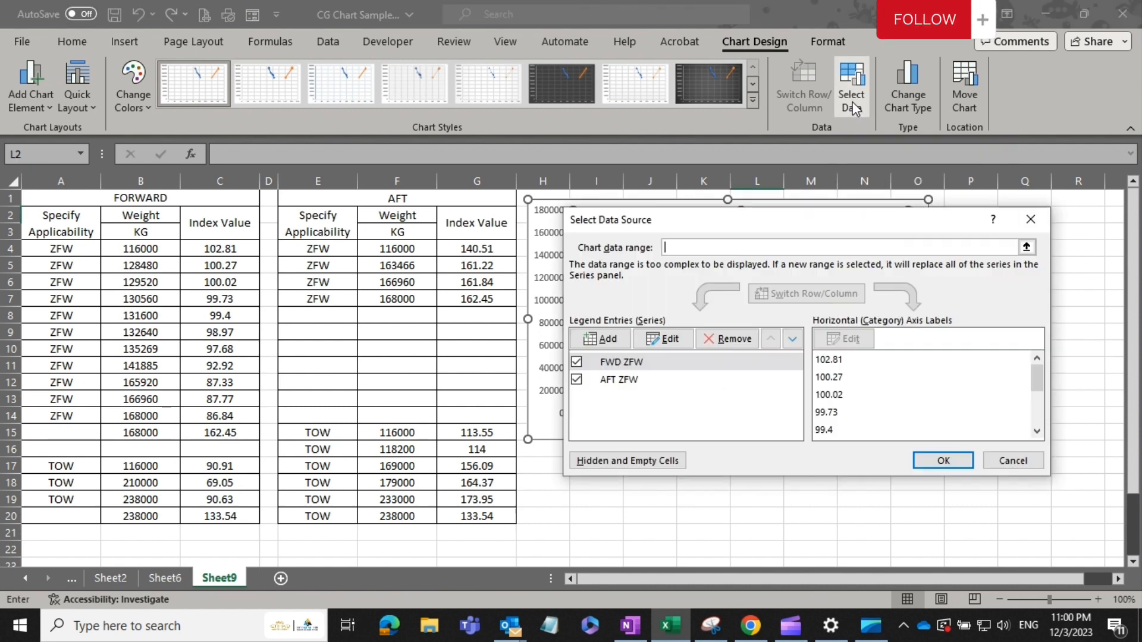
left_click(602, 339)
left_click(722, 317)
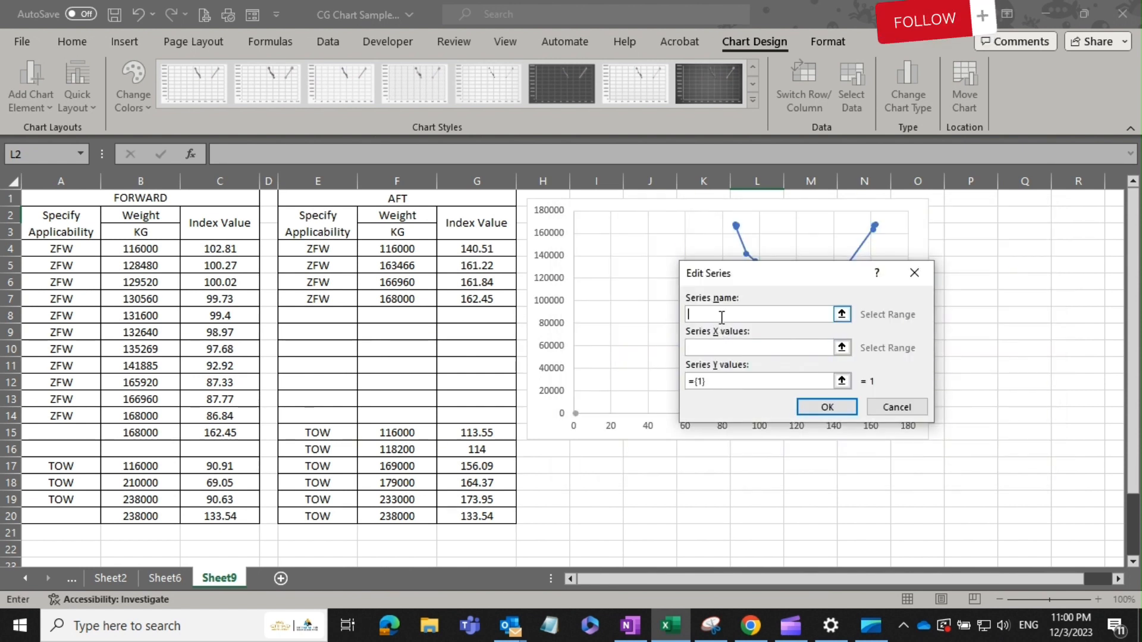
type("ZFW")
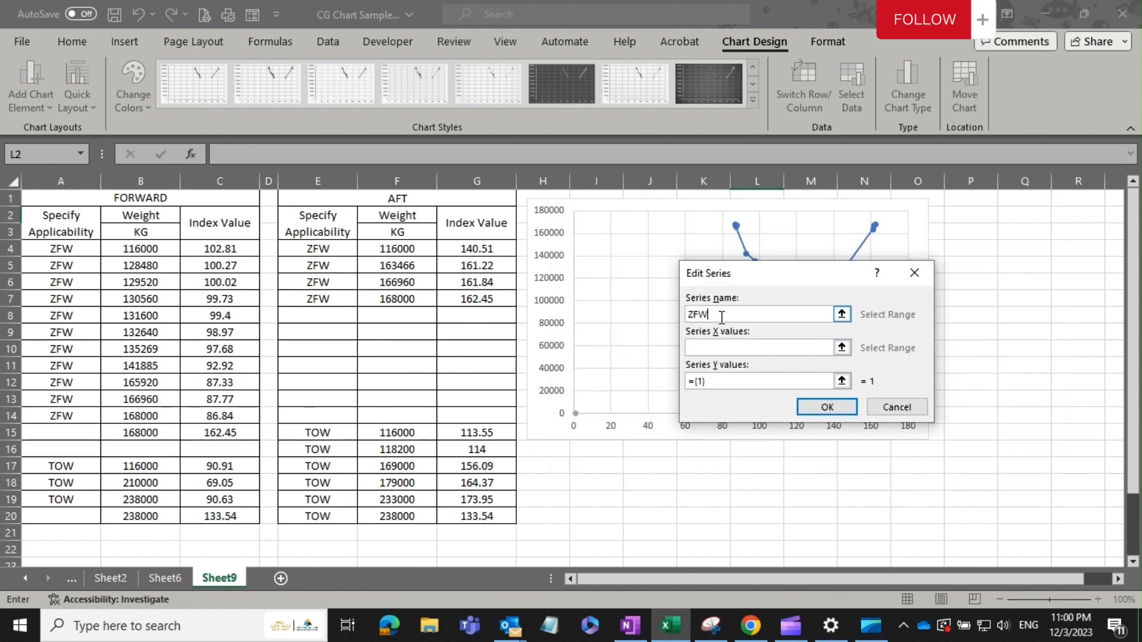
type(" CONNECT")
left_click(710, 349)
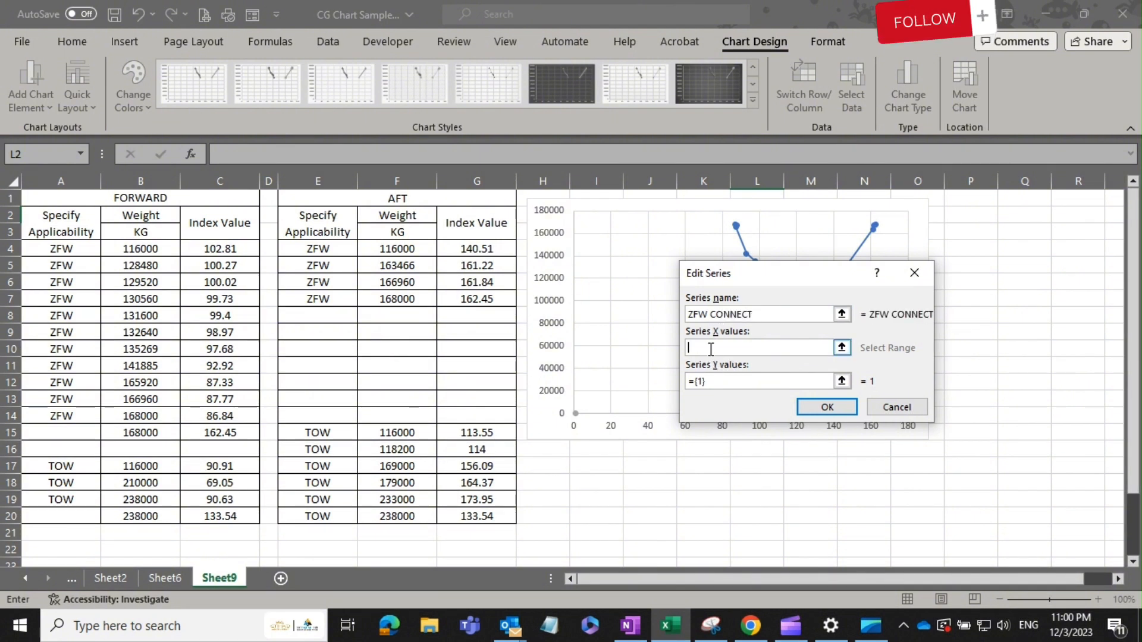
left_click_drag(224, 419, 225, 434)
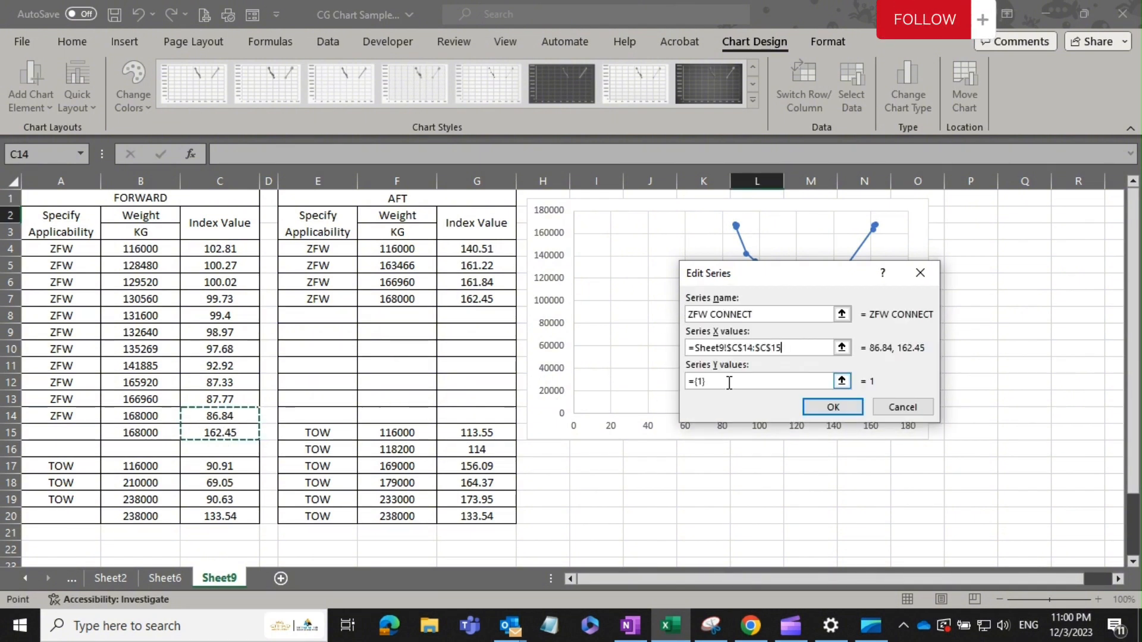
left_click(729, 382)
key("BackSpace")
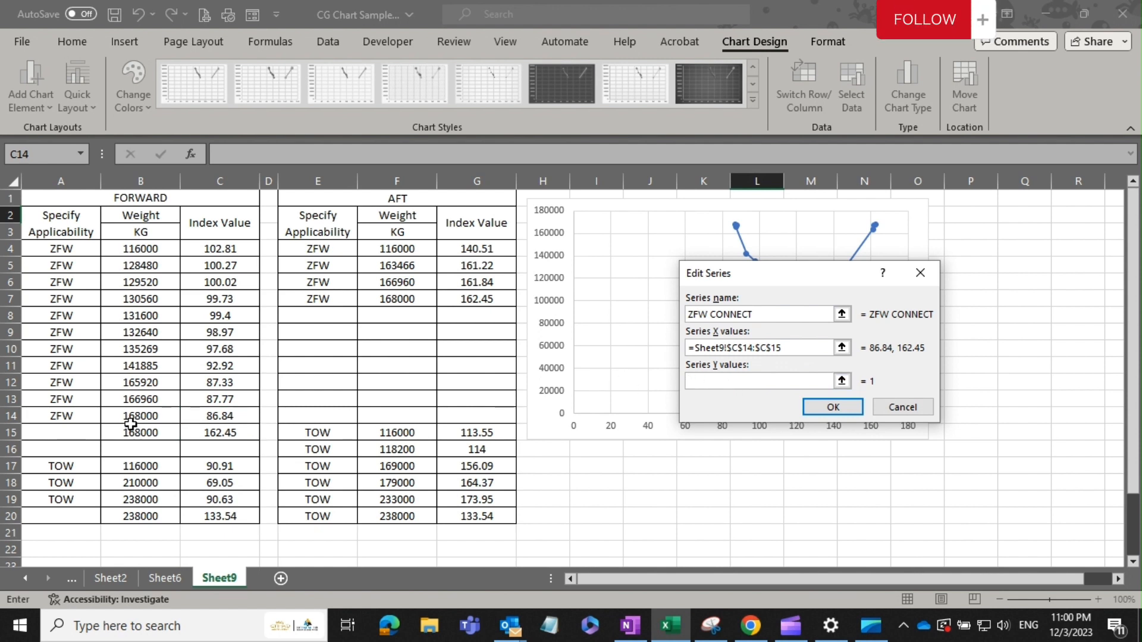
left_click_drag(130, 423, 146, 433)
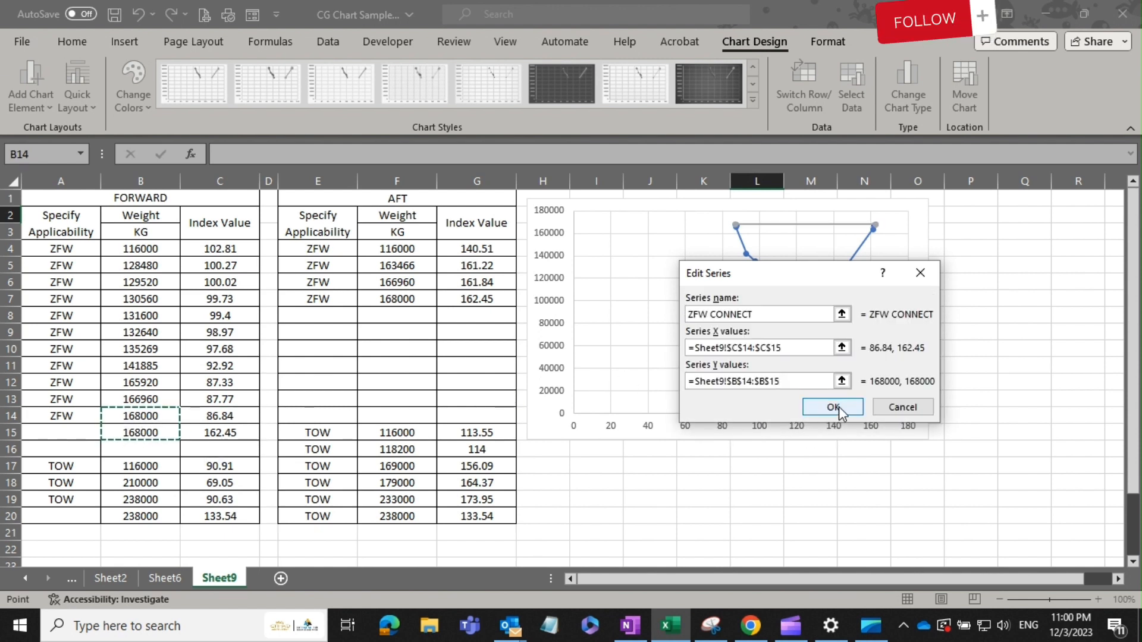
left_click(838, 408)
left_click(947, 464)
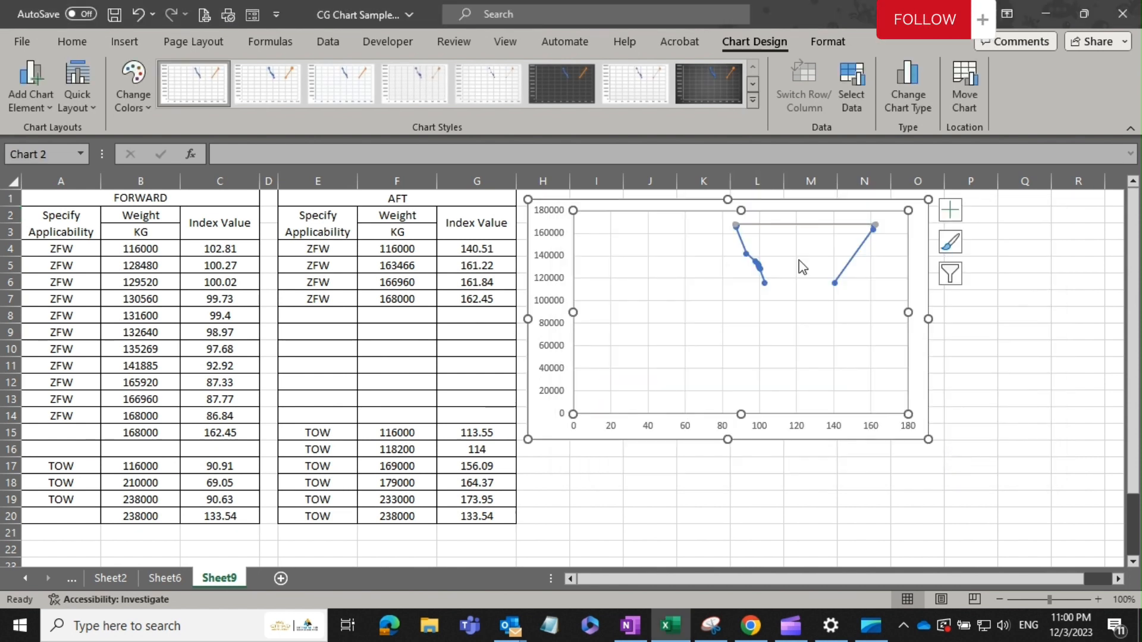
Change the ZFW CONNECT line between the forward and aft limits to a dashed line style
left_click(791, 226)
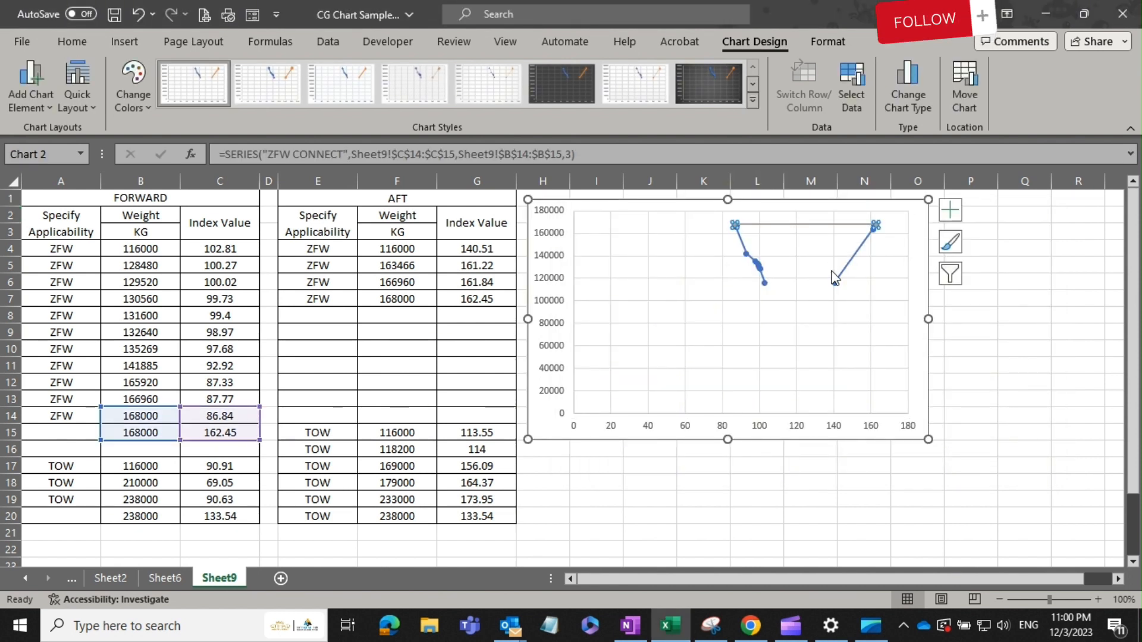
double_click(804, 226)
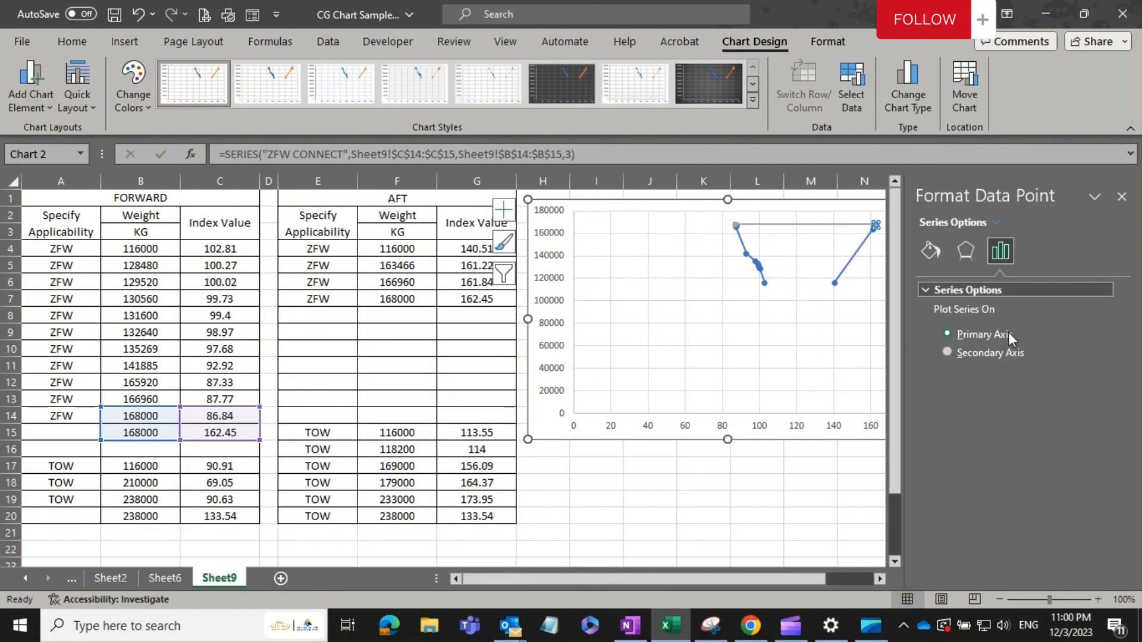
left_click(939, 258)
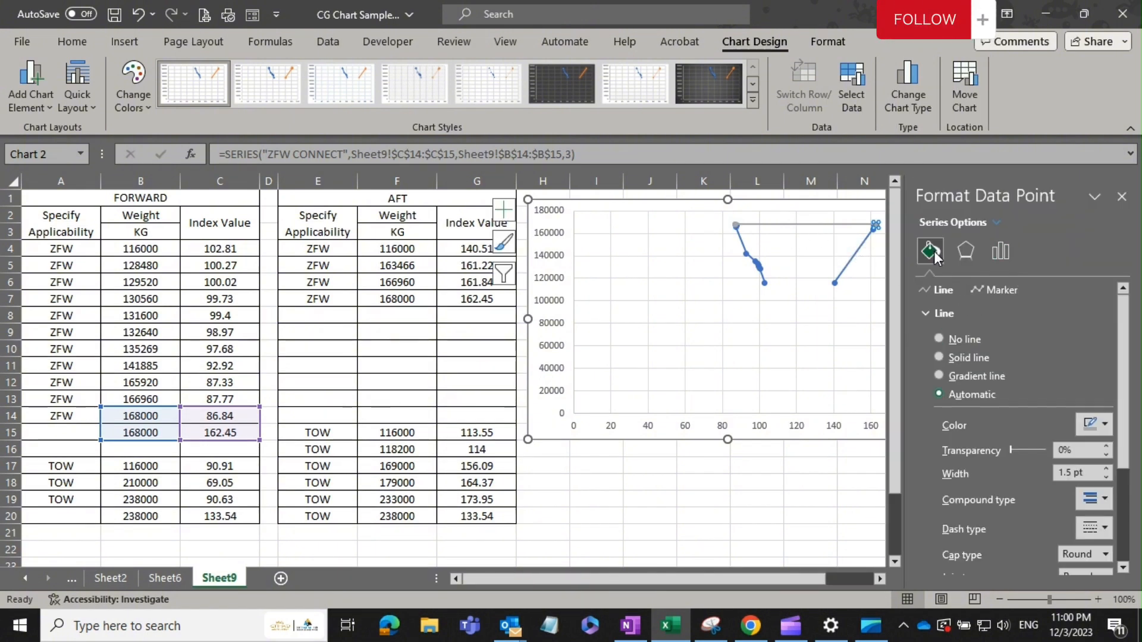
left_click(1093, 527)
left_click(1087, 451)
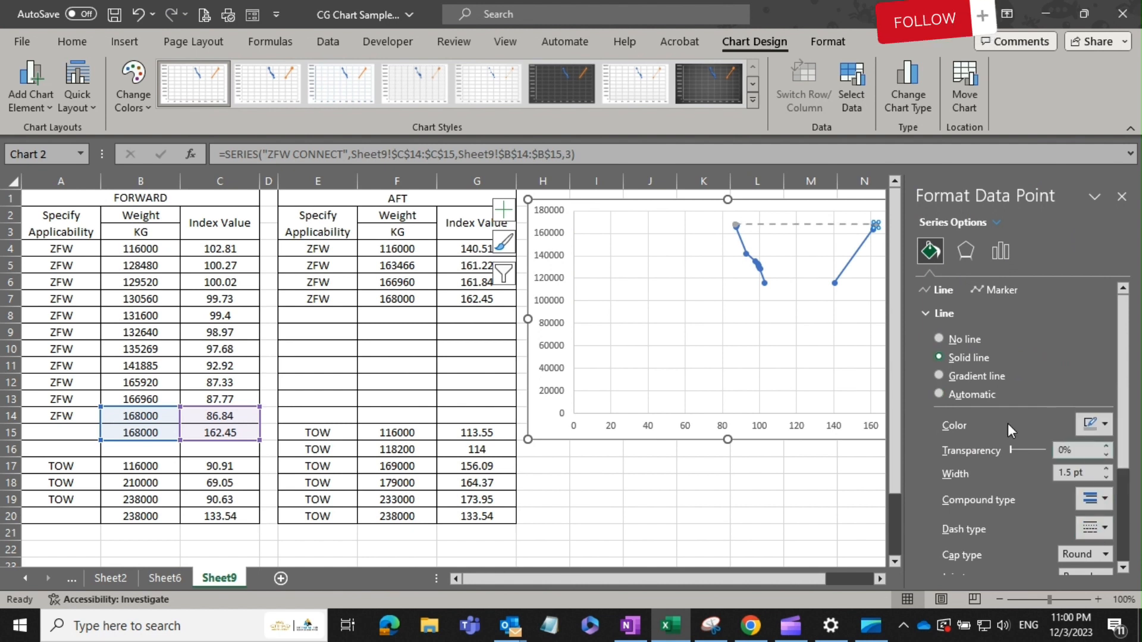
left_click(797, 358)
left_click(1121, 197)
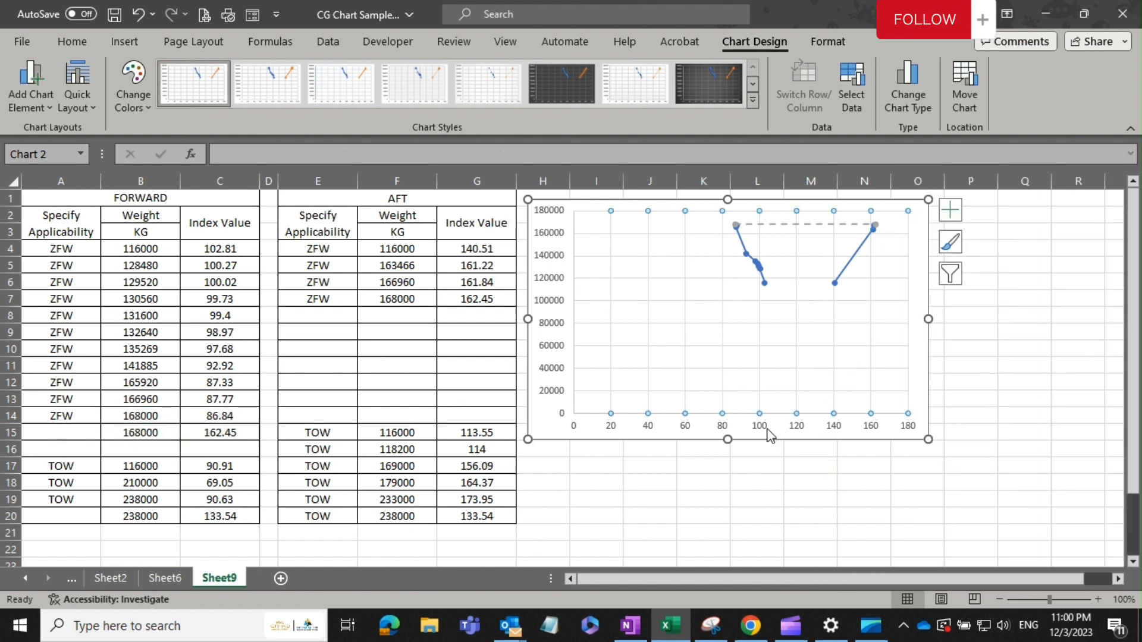
key("Escape")
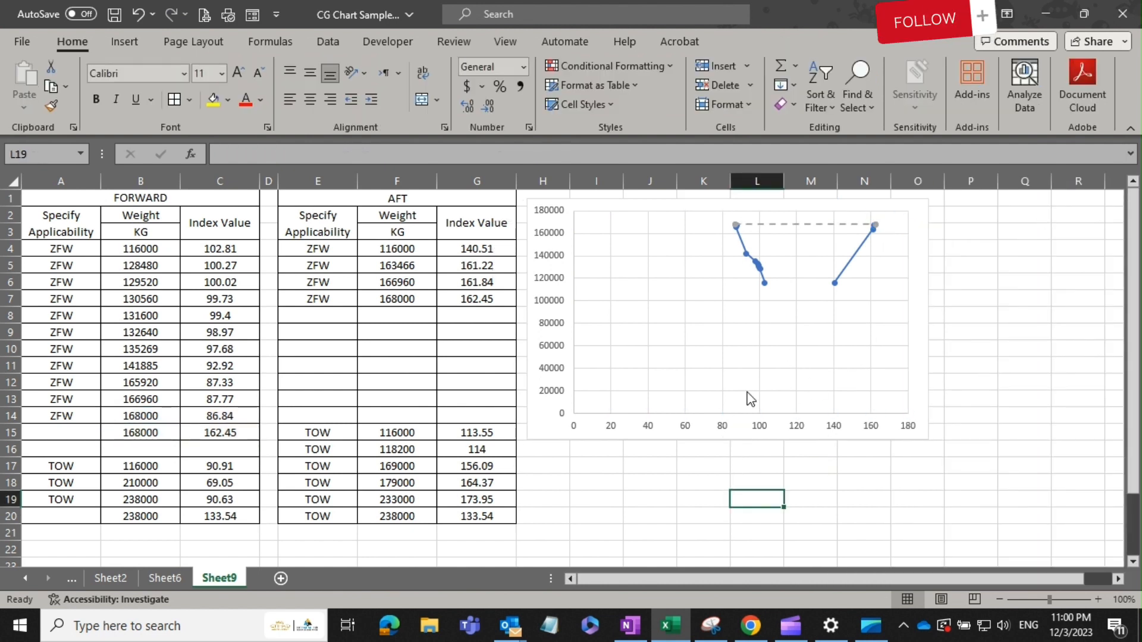
Add a chart series named FWD TOW with X values from C17:C19 and Y values from B17:B19
left_click(690, 320)
left_click(851, 88)
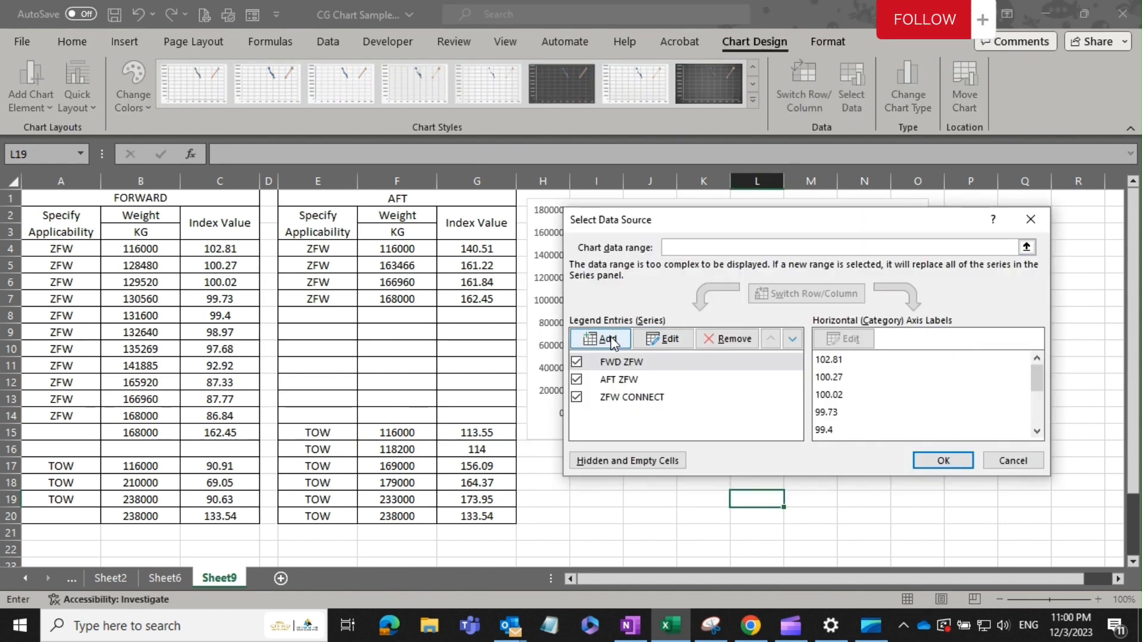
left_click(613, 340)
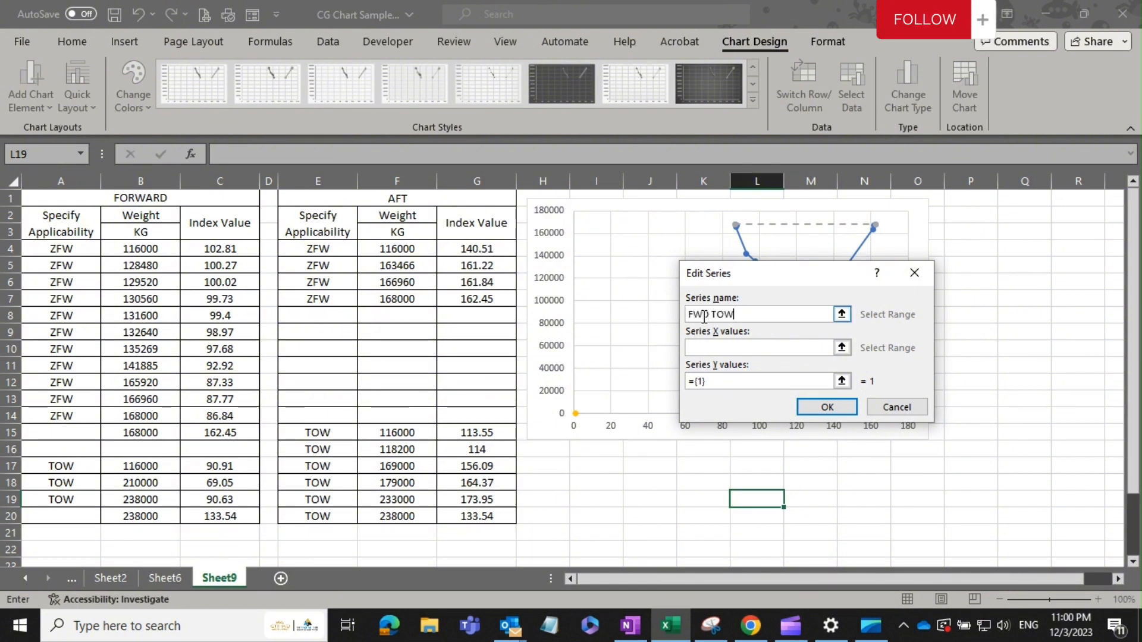
left_click(721, 347)
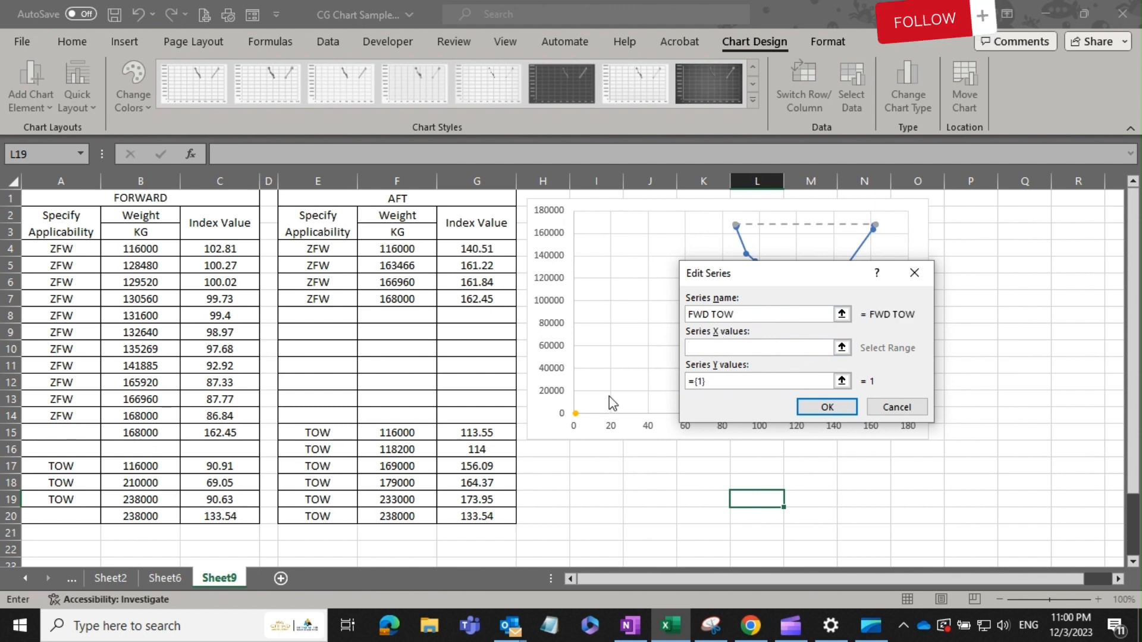
left_click_drag(221, 467, 220, 496)
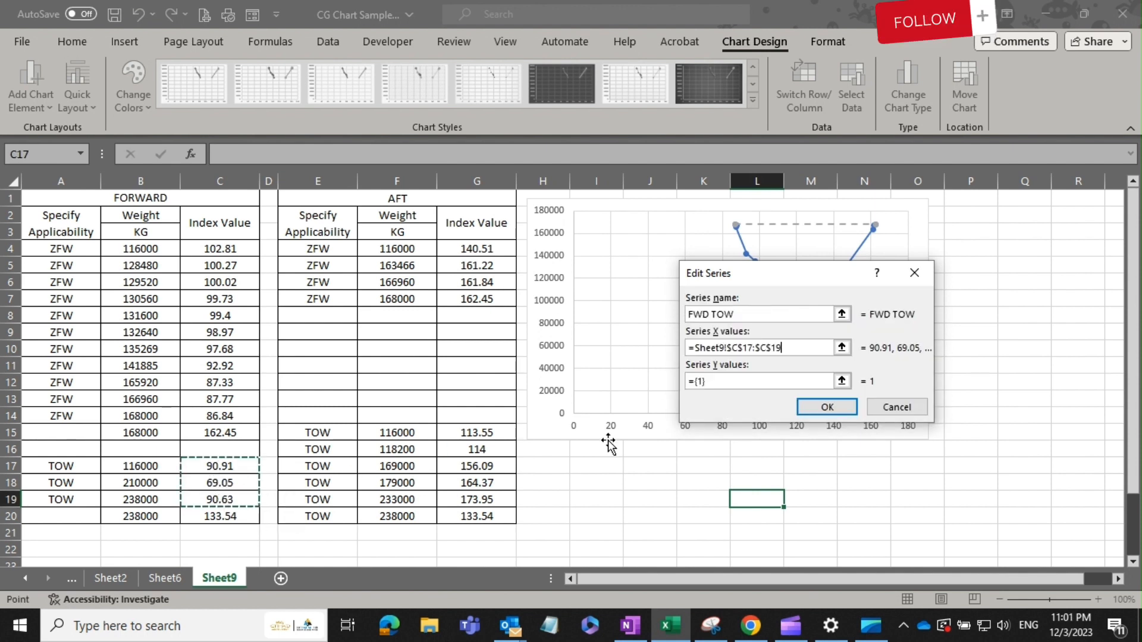
left_click(723, 381)
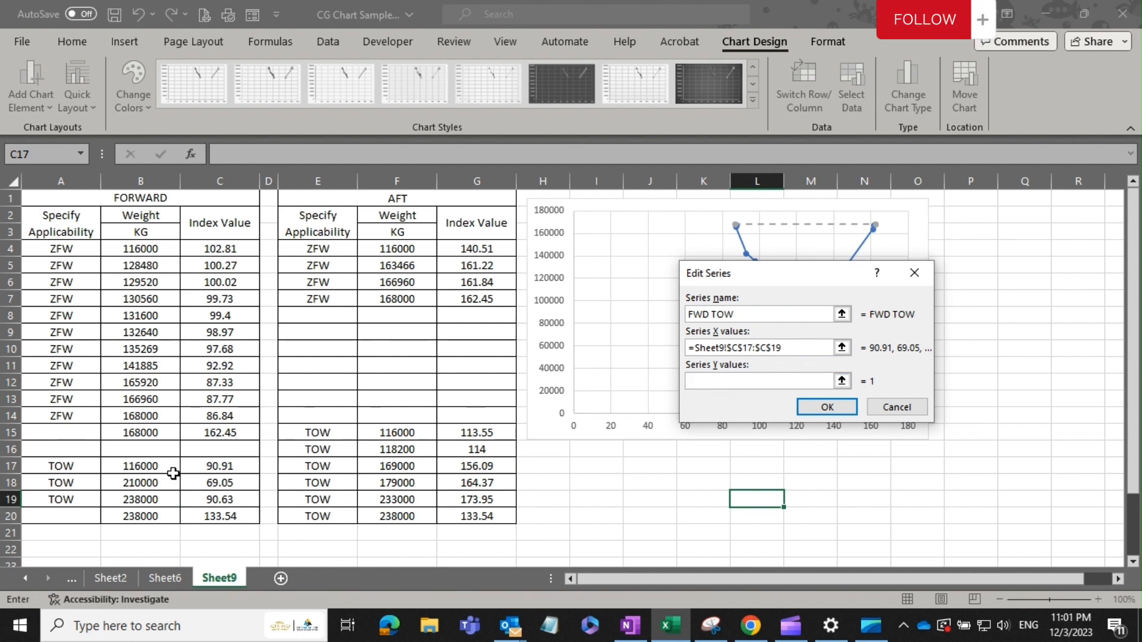
left_click_drag(149, 467, 149, 500)
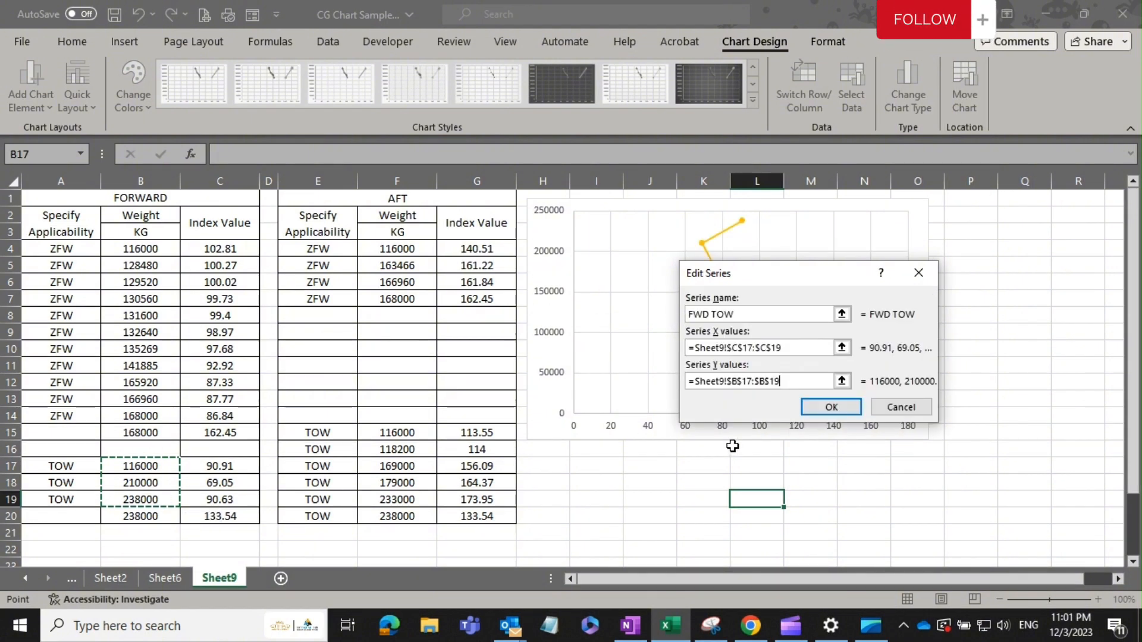
left_click(829, 407)
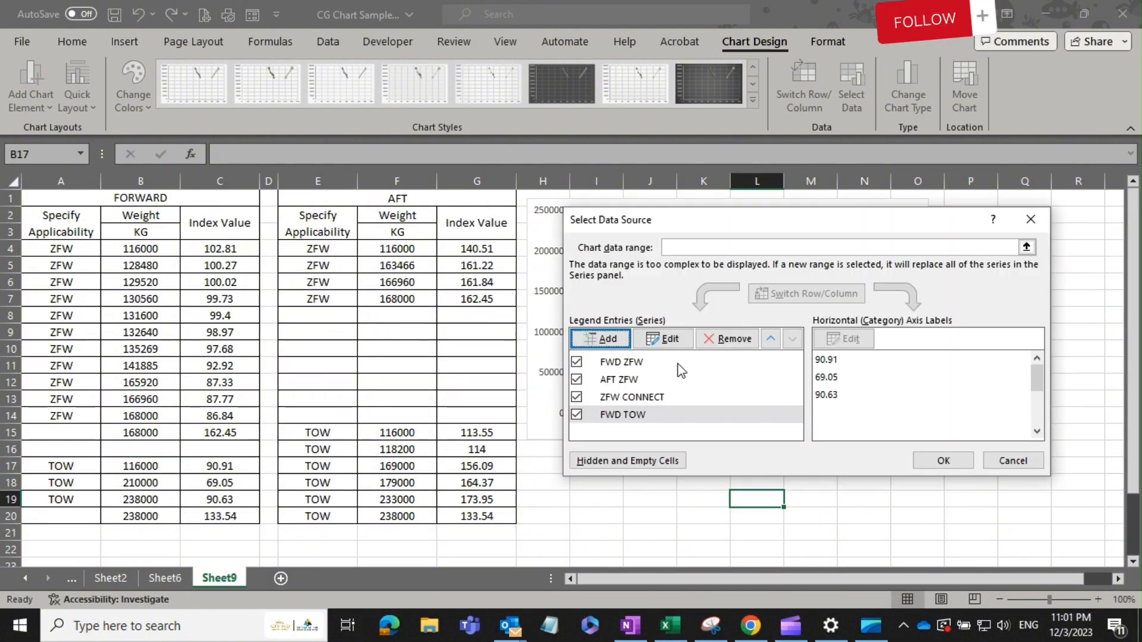
Add a chart series named AFT TOW with X values from G15:G20 and Y values from F15:F20
left_click(608, 340)
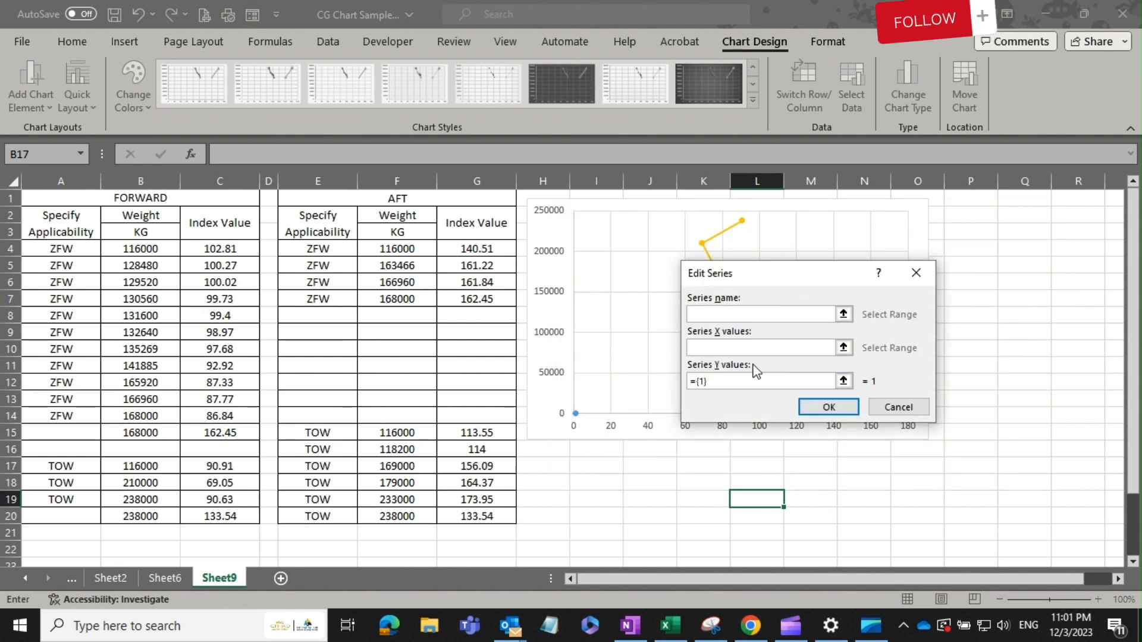
type("AFT ")
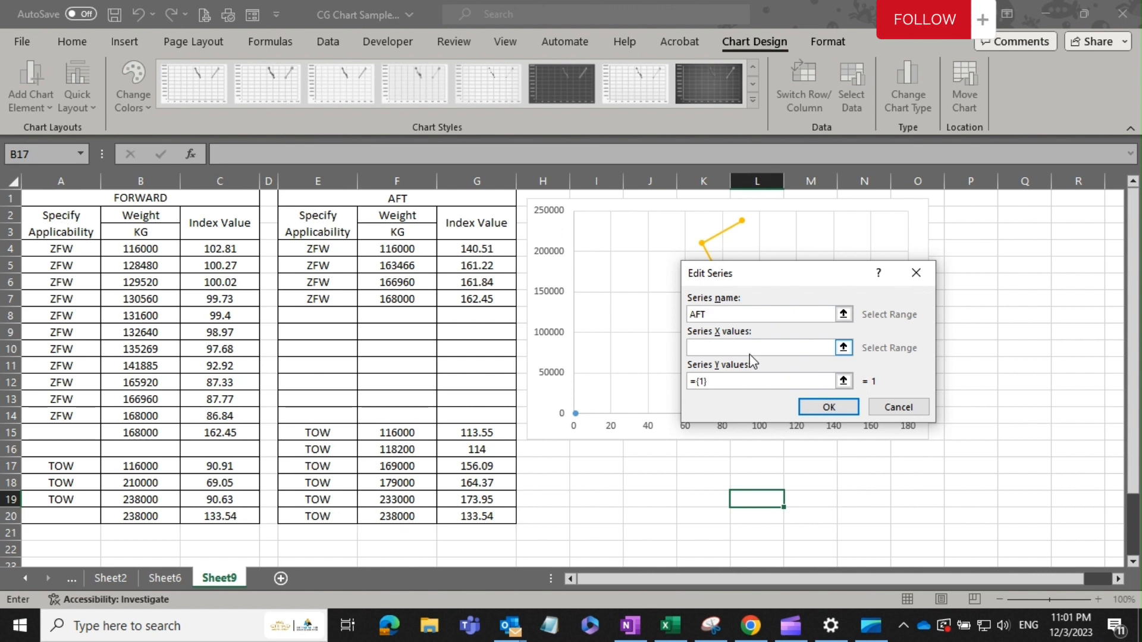
type("TOW")
left_click(743, 349)
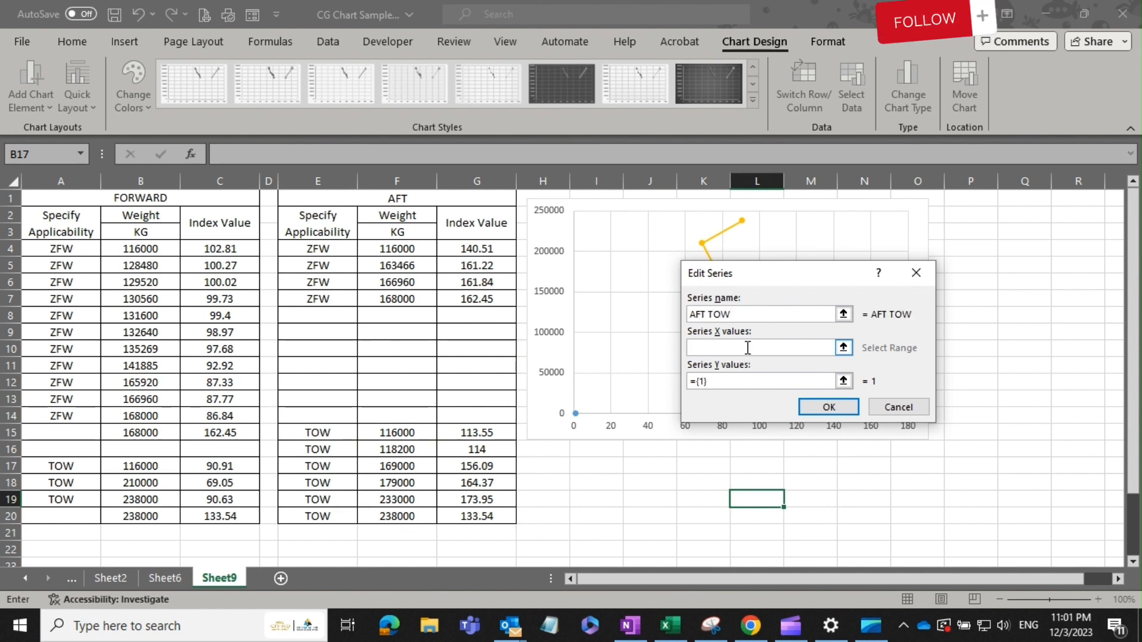
left_click_drag(473, 434, 477, 515)
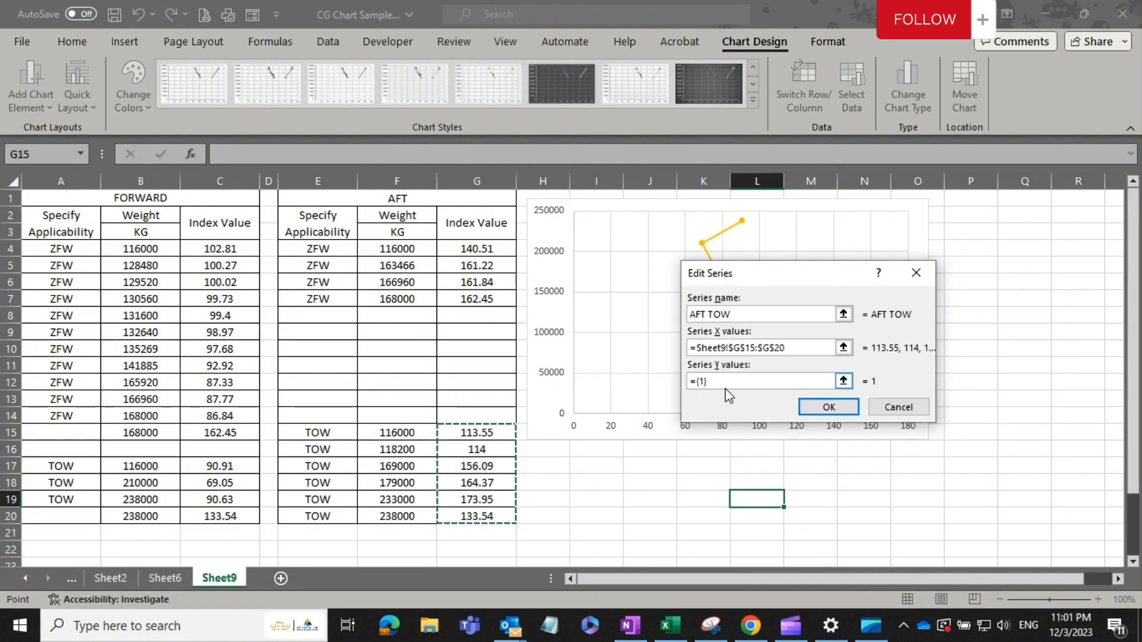
left_click_drag(721, 382, 681, 383)
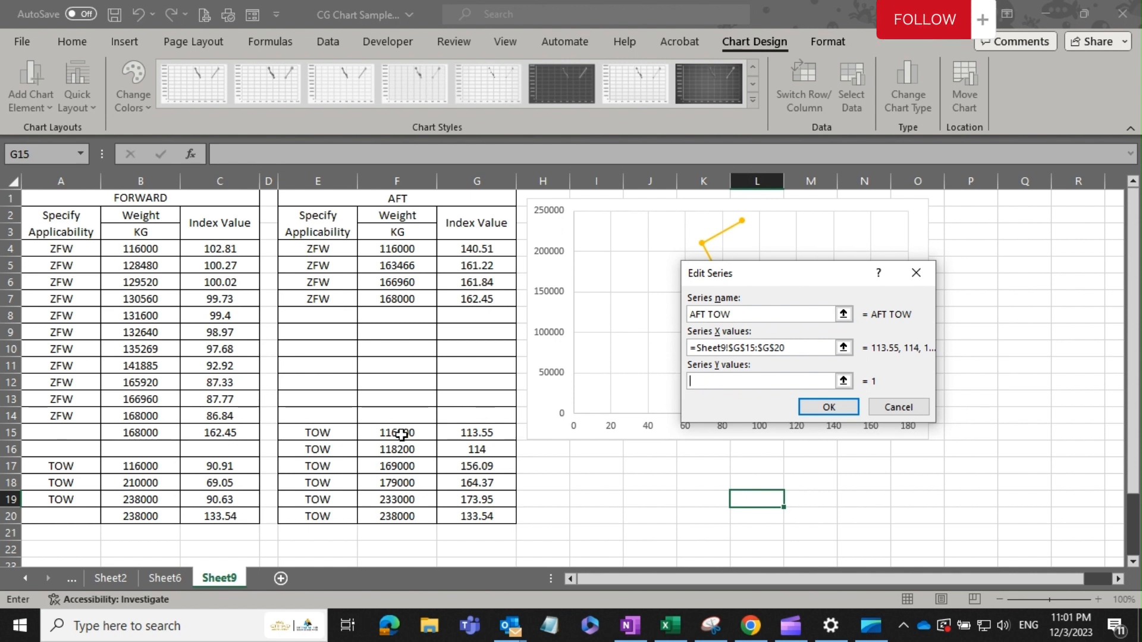
left_click_drag(398, 432, 401, 515)
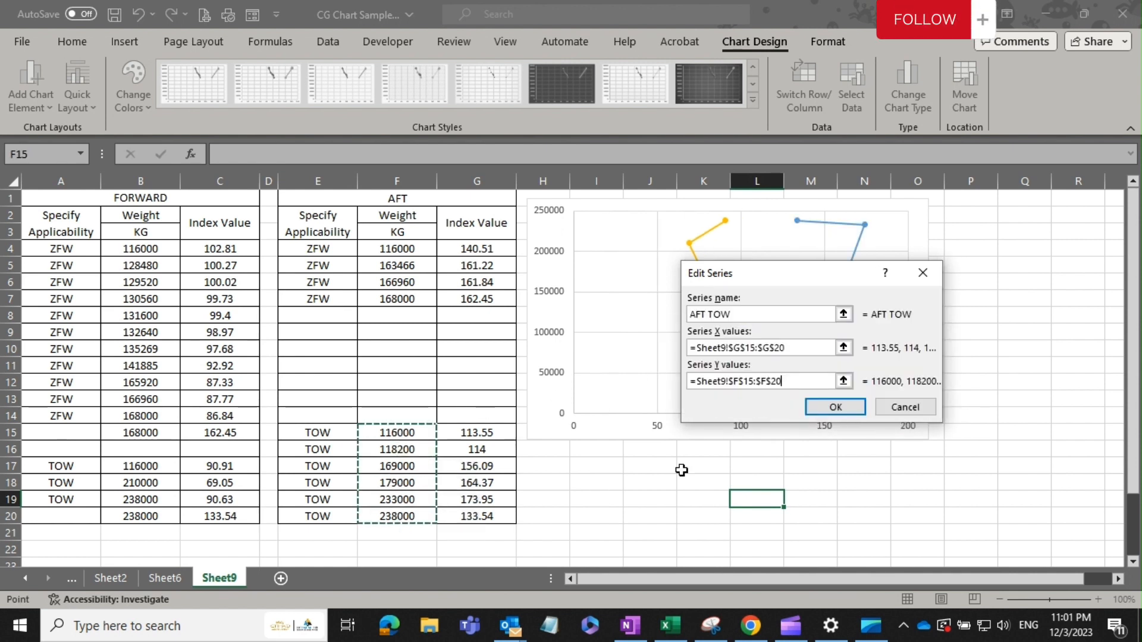
left_click(838, 405)
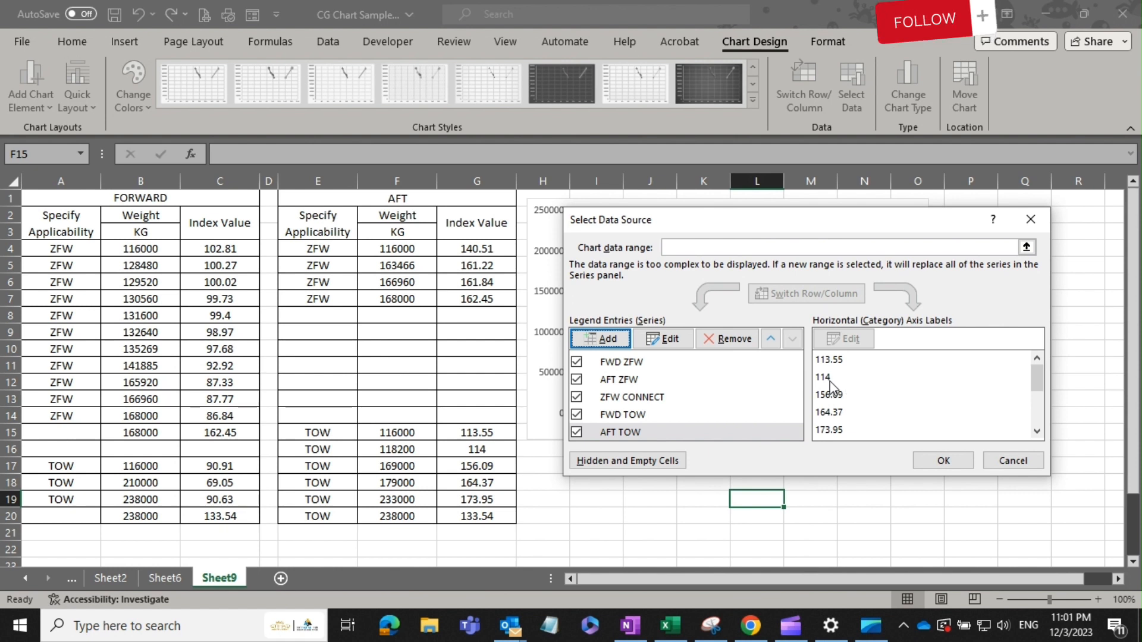
left_click(943, 461)
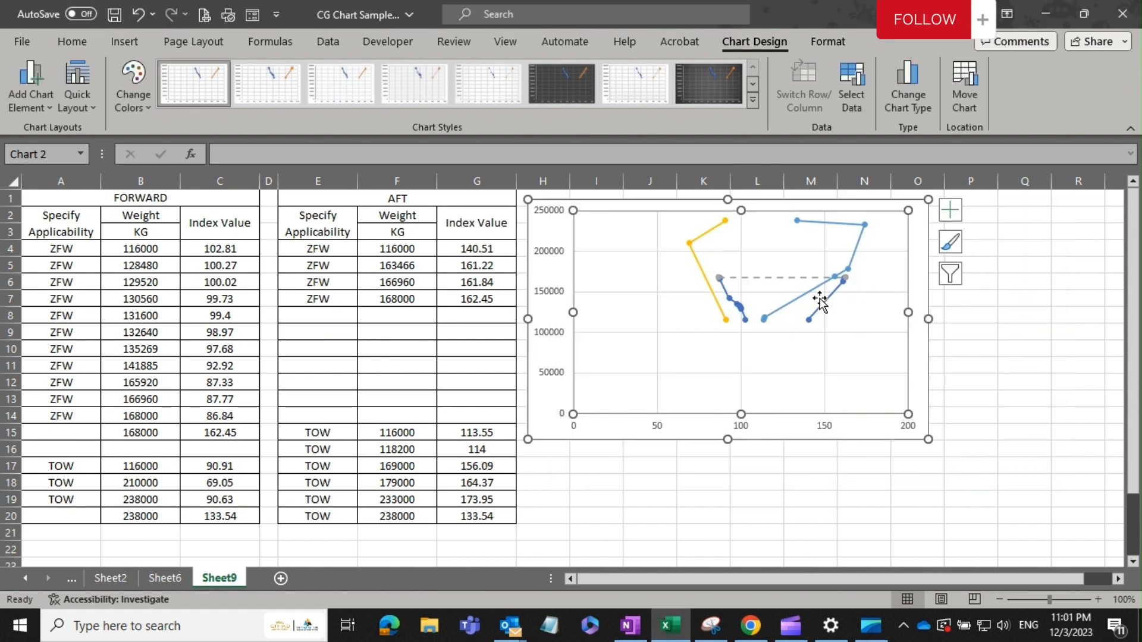
Set the AFT TOW series' fill and outline to the theme orange
left_click(815, 223)
right_click(815, 231)
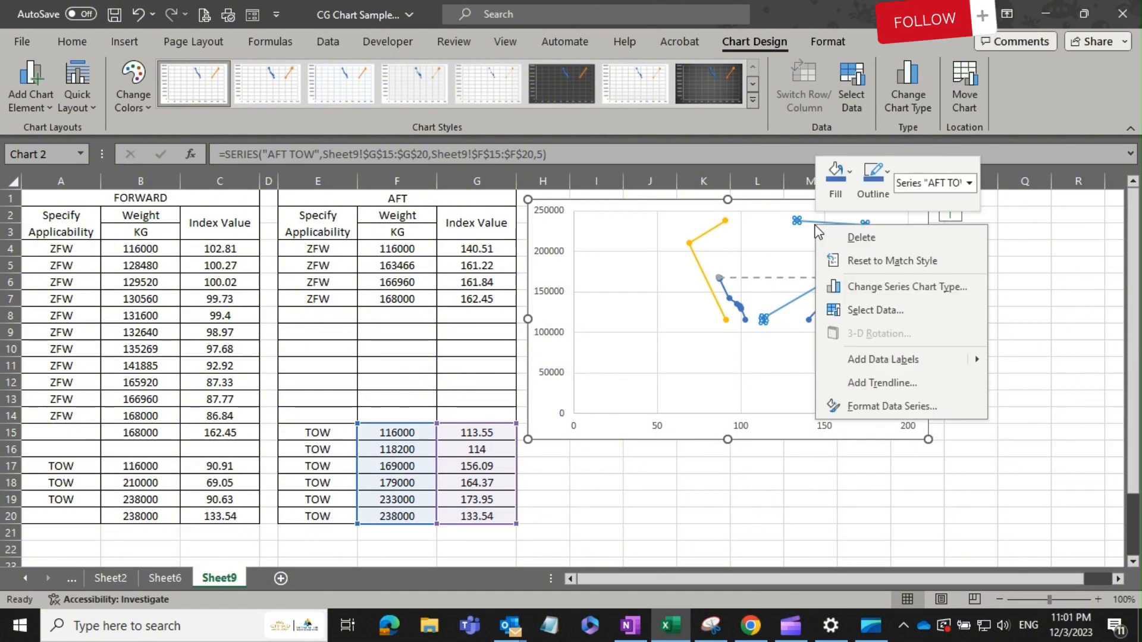
left_click(835, 178)
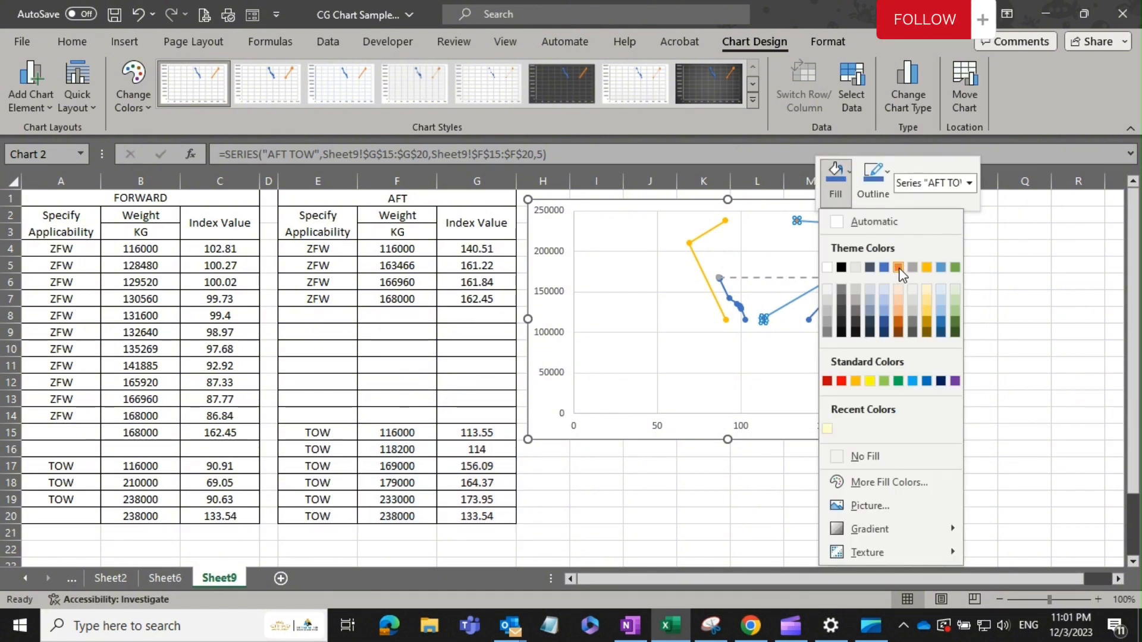
left_click(898, 267)
left_click(873, 177)
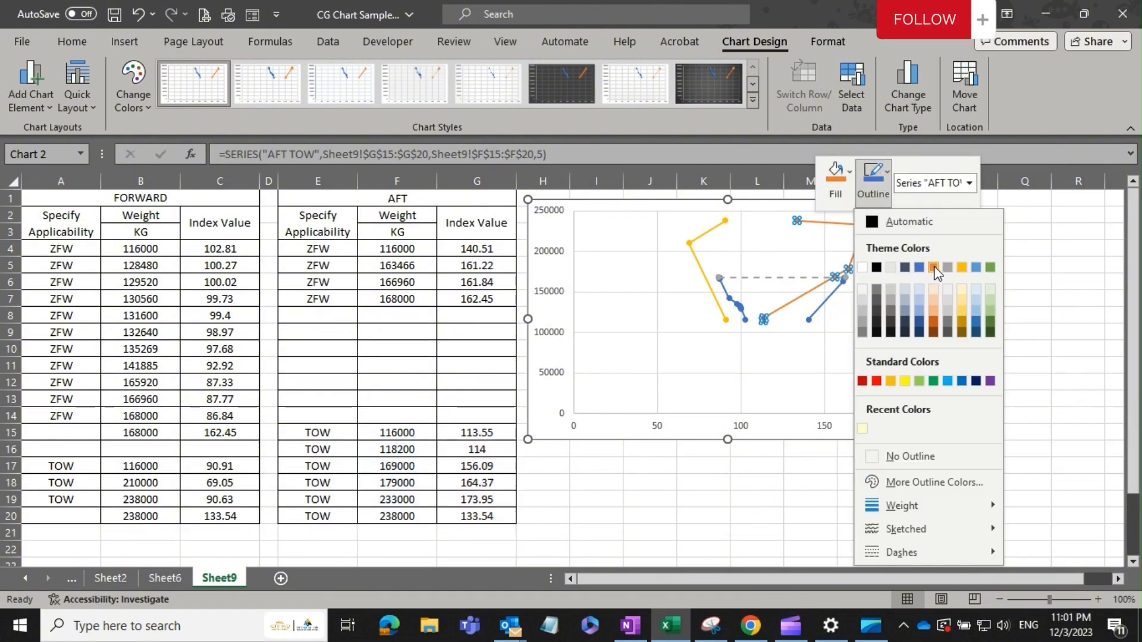
left_click(933, 267)
Set the FWD TOW series' fill and outline to the same theme orange as the AFT TOW line
left_click(710, 229)
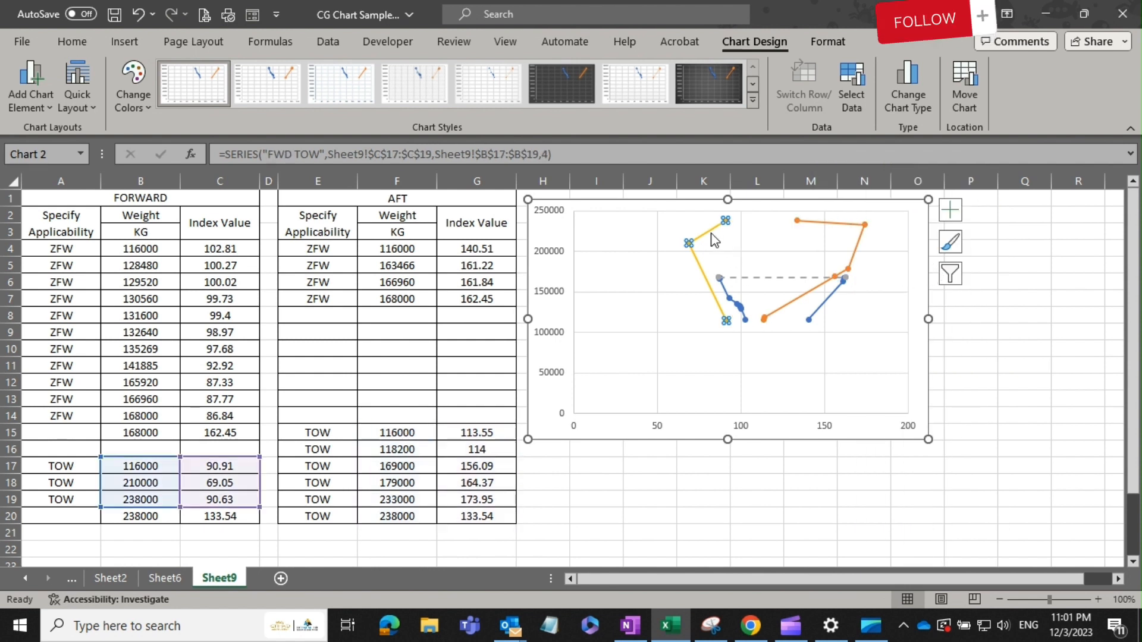
right_click(713, 228)
left_click(733, 183)
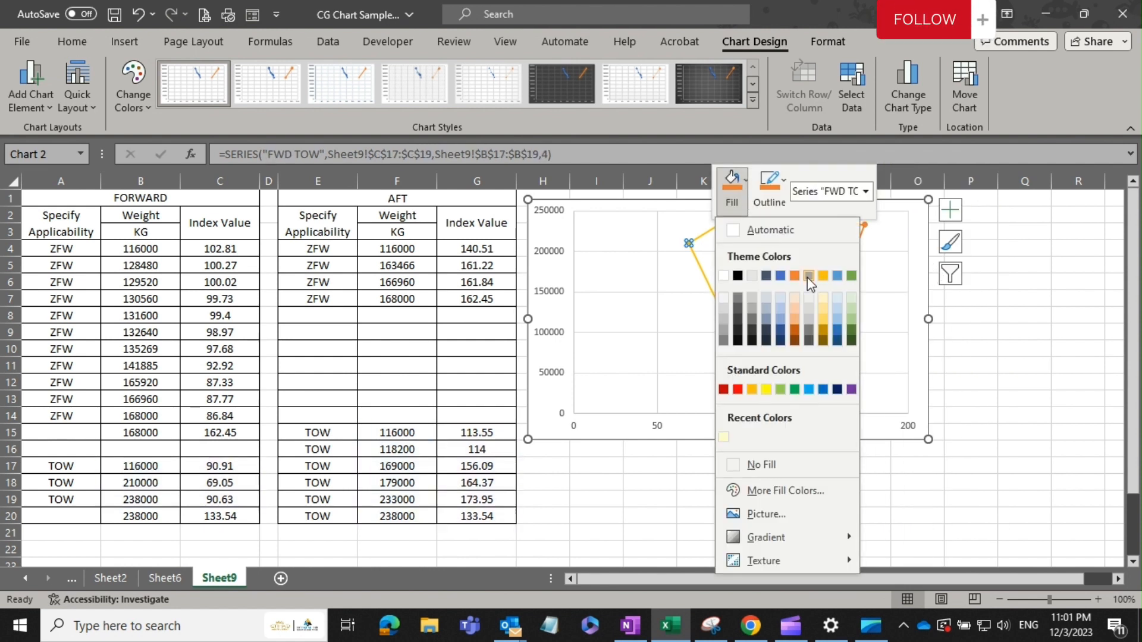
left_click(780, 275)
left_click(770, 187)
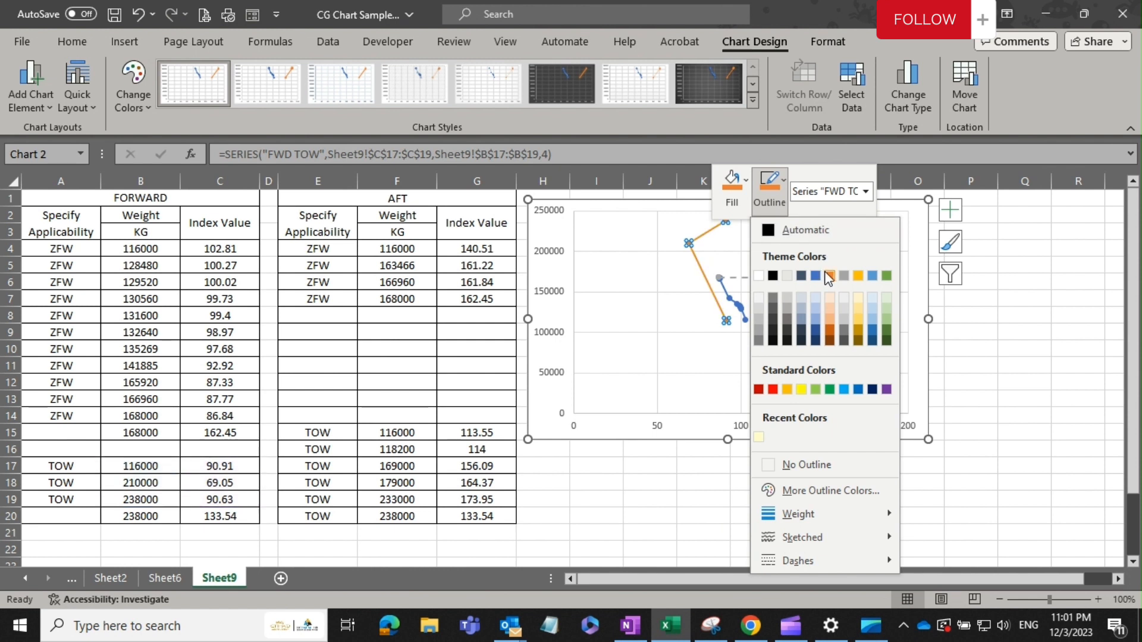
left_click(829, 275)
left_click(859, 406)
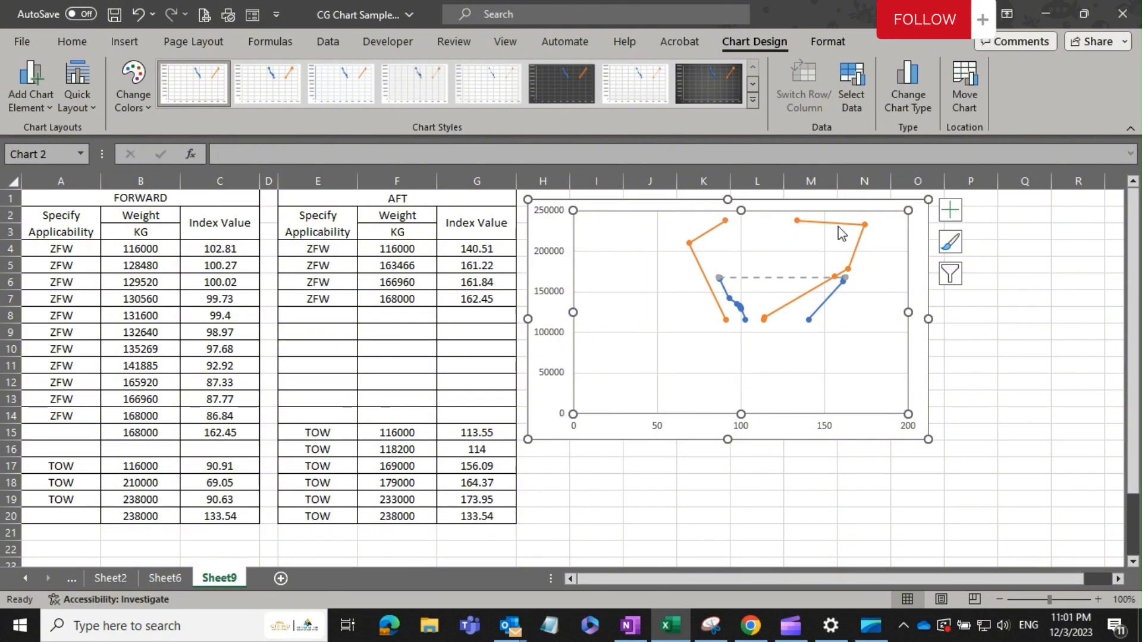
Add a chart series named TOW CONNECT with X values from C19:C20 and Y values from B19:B20
left_click(856, 101)
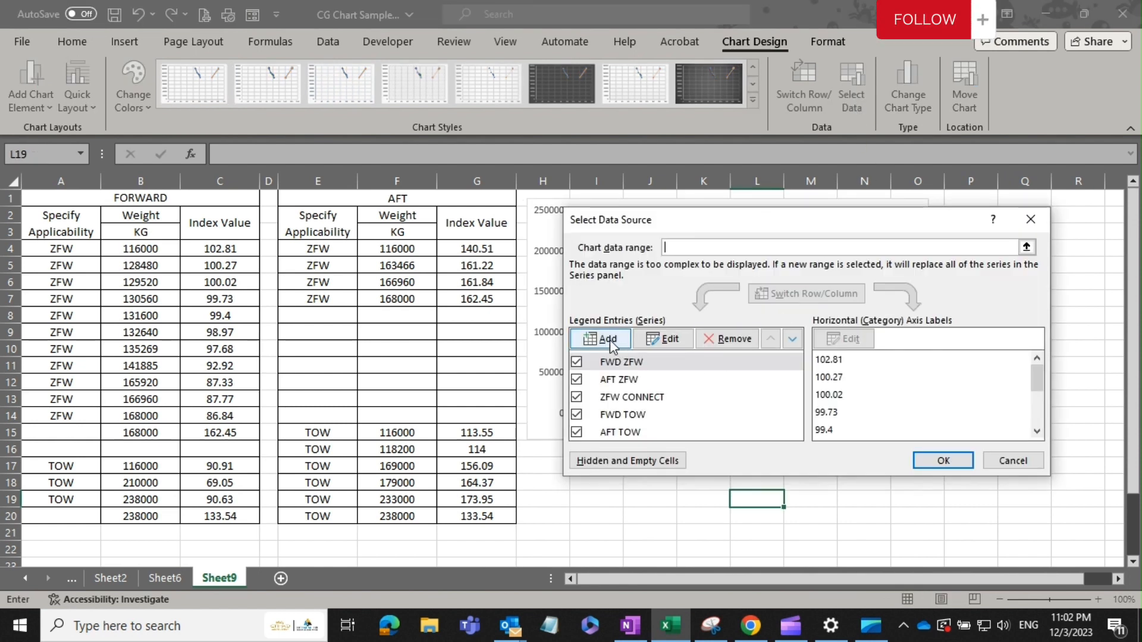
left_click(609, 340)
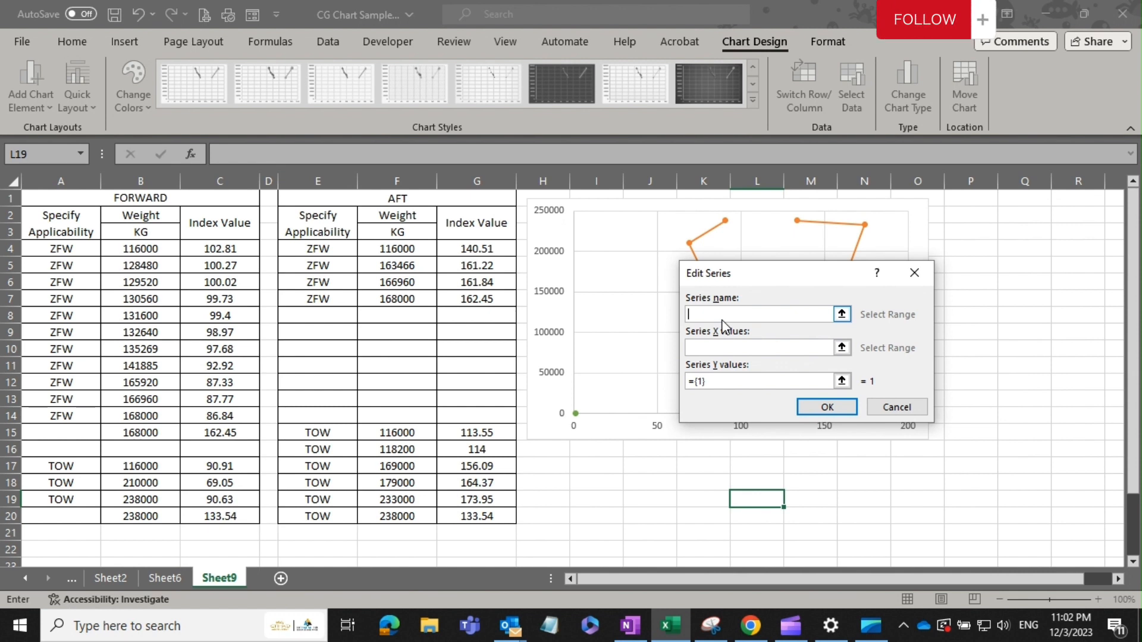
type("TOW CONNECT")
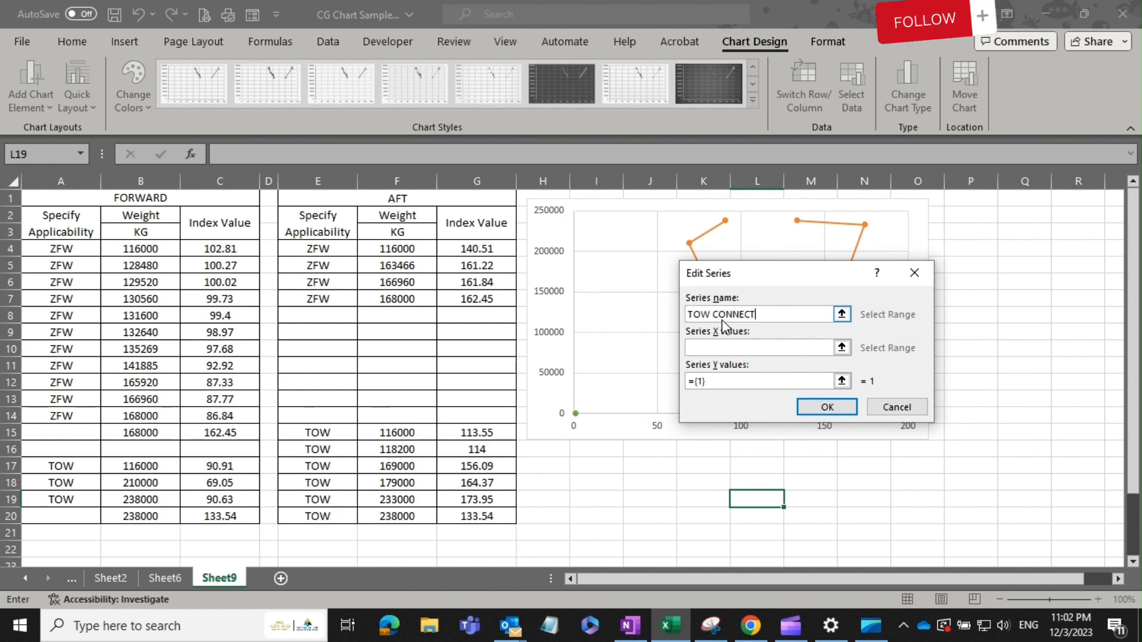
left_click(721, 348)
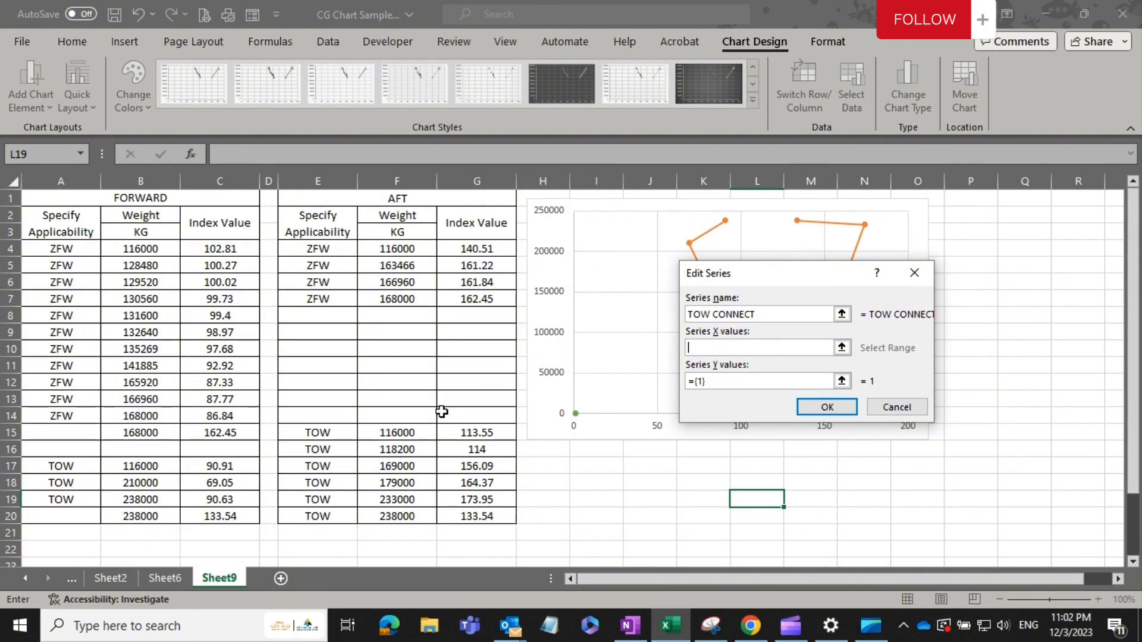
left_click_drag(219, 501, 223, 515)
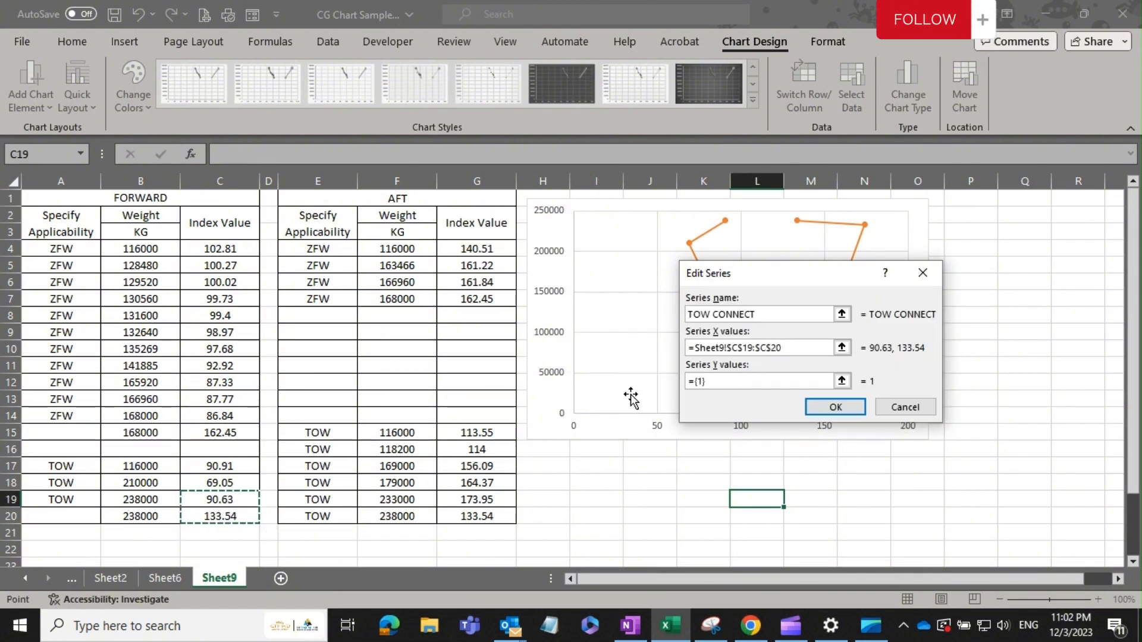
left_click_drag(719, 383, 664, 381)
key("BackSpace")
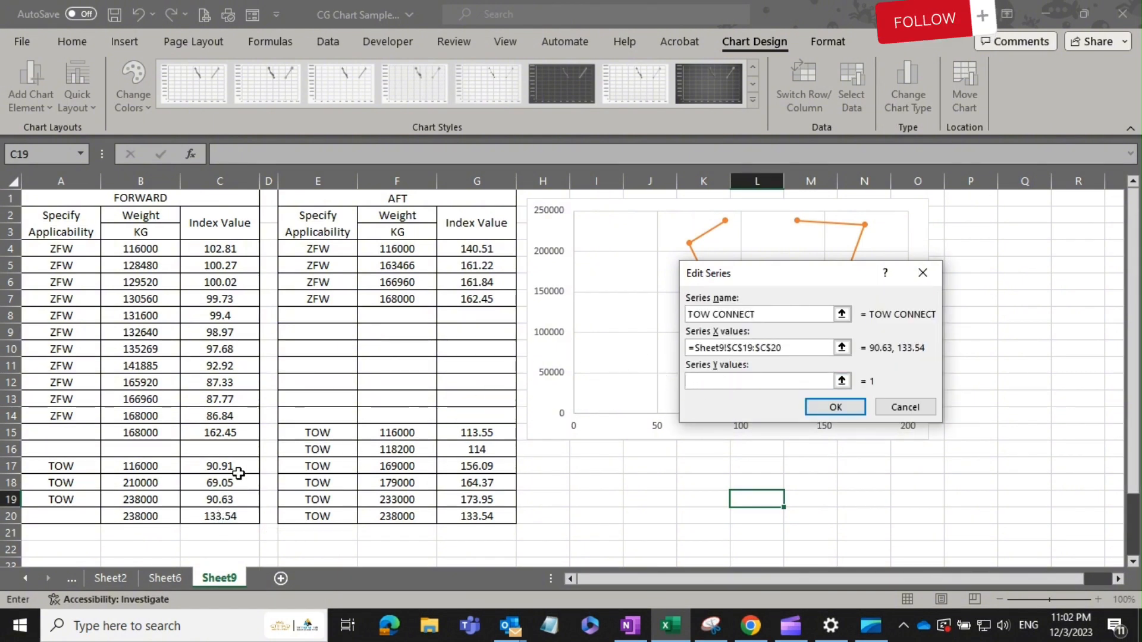
left_click_drag(142, 501, 149, 515)
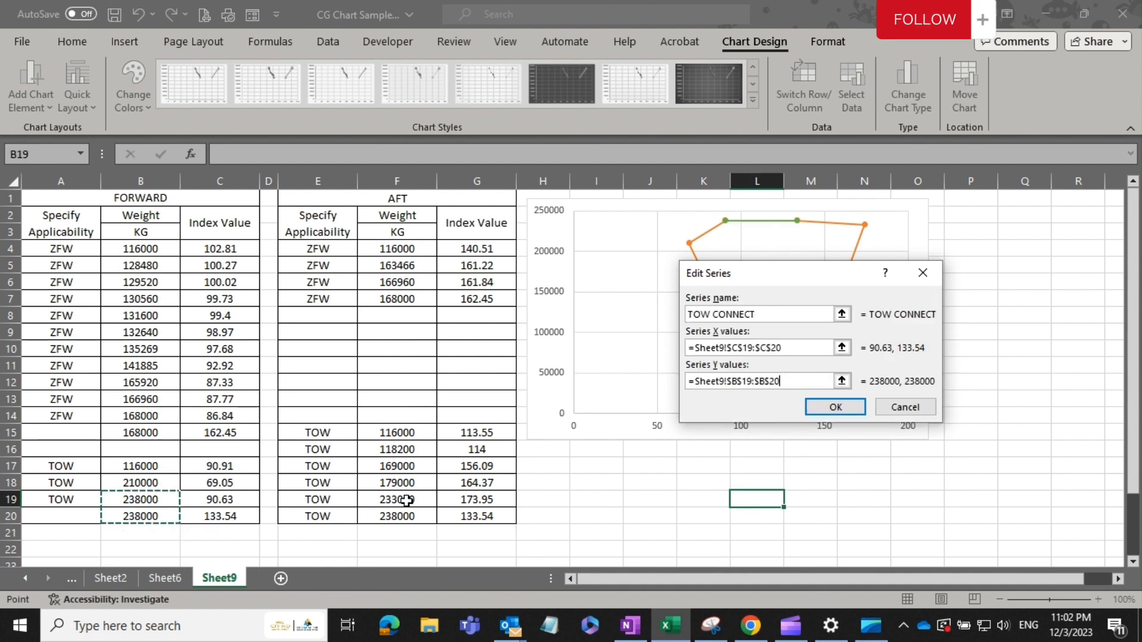
left_click(833, 408)
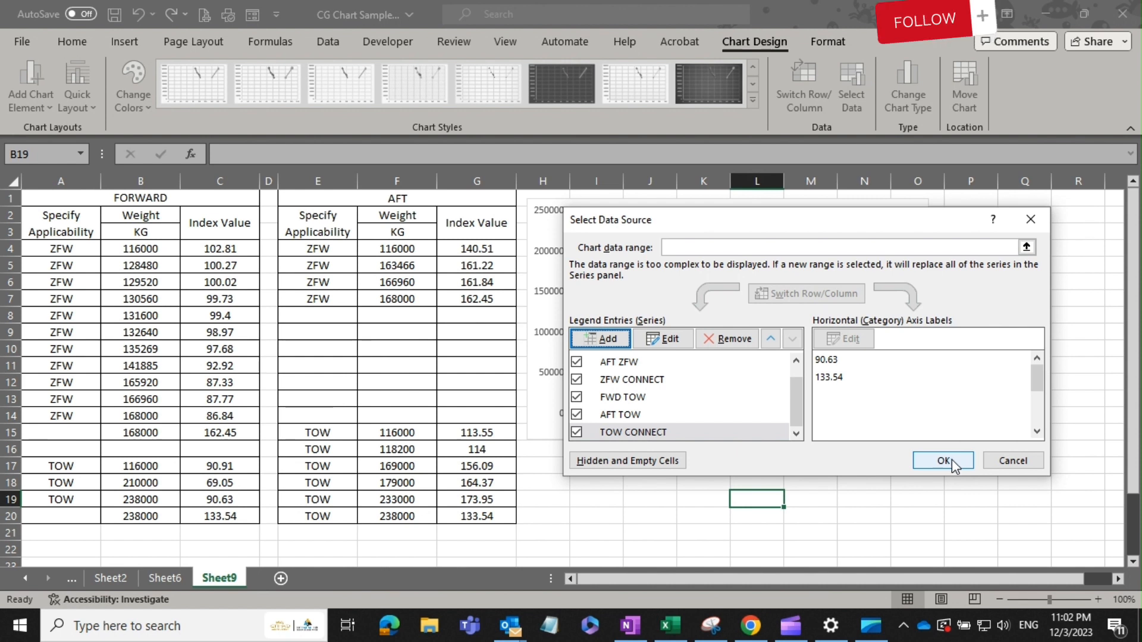
left_click(943, 460)
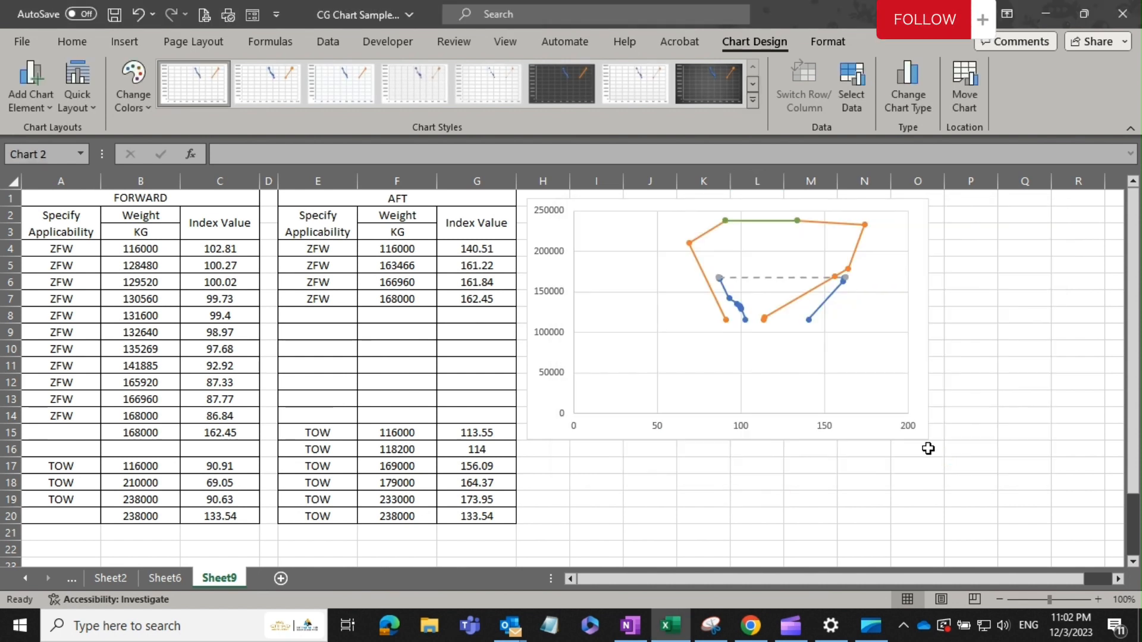
Change the TOW CONNECT series' line to a dashed line type
double_click(760, 222)
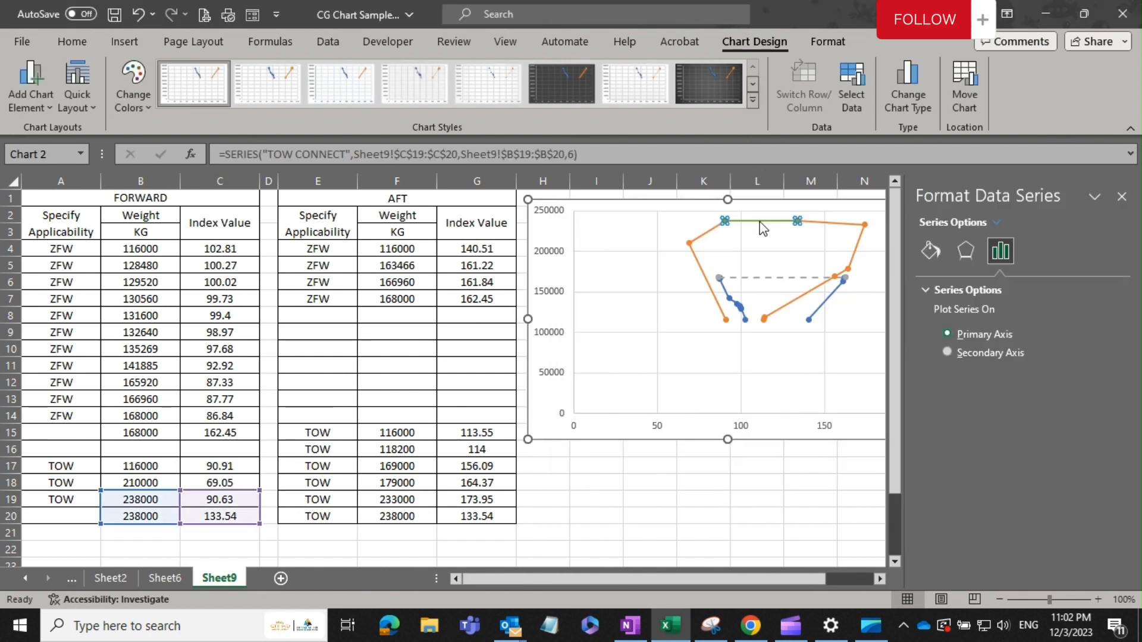
left_click(929, 252)
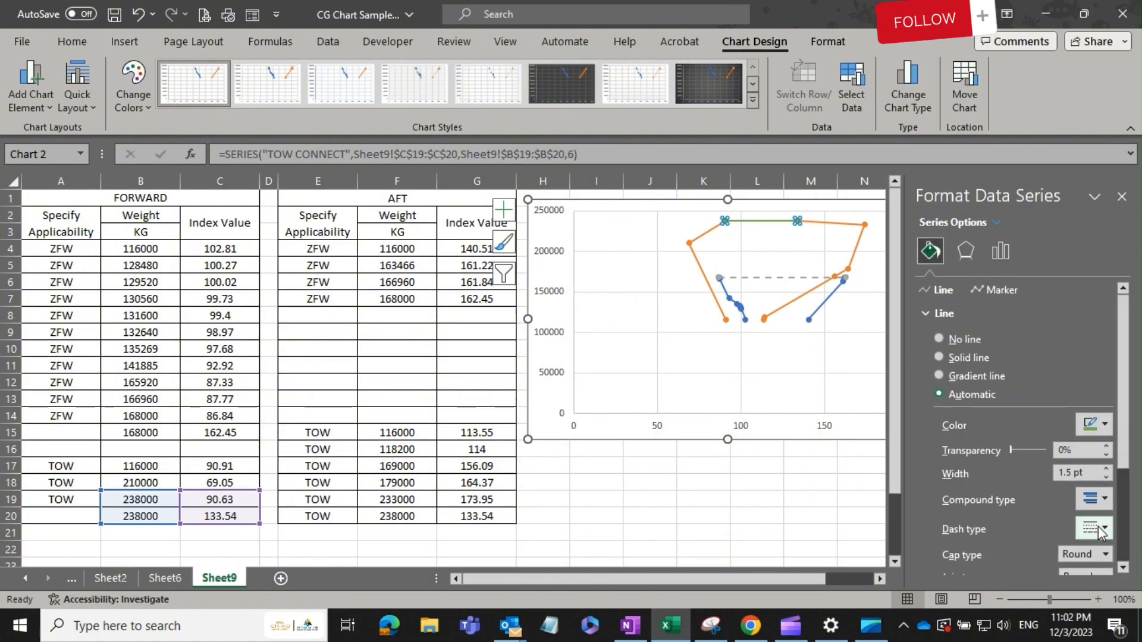
left_click(1100, 529)
left_click(1092, 453)
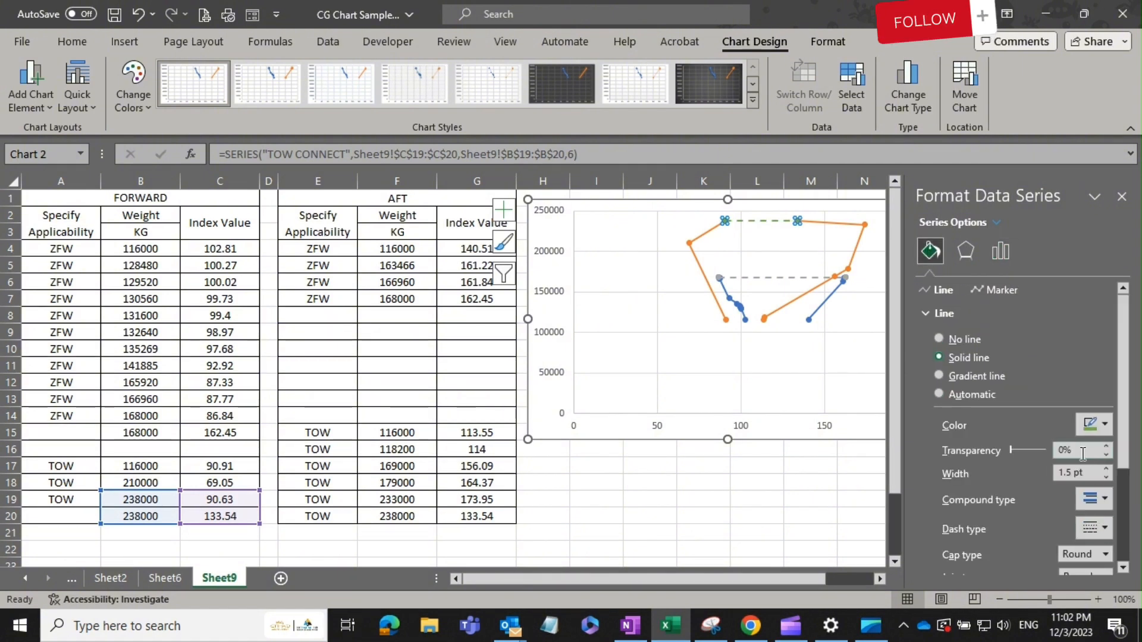
left_click(766, 351)
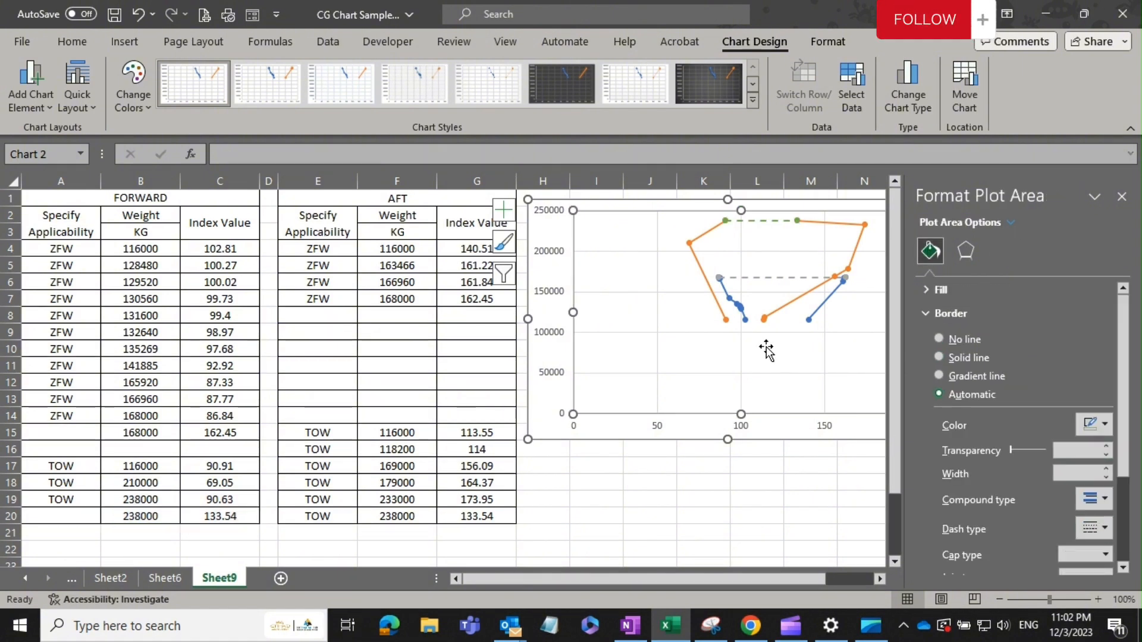
Recolor the dashed TOW CONNECT line with an orange theme color and close the formatting options
left_click(766, 223)
left_click(1103, 425)
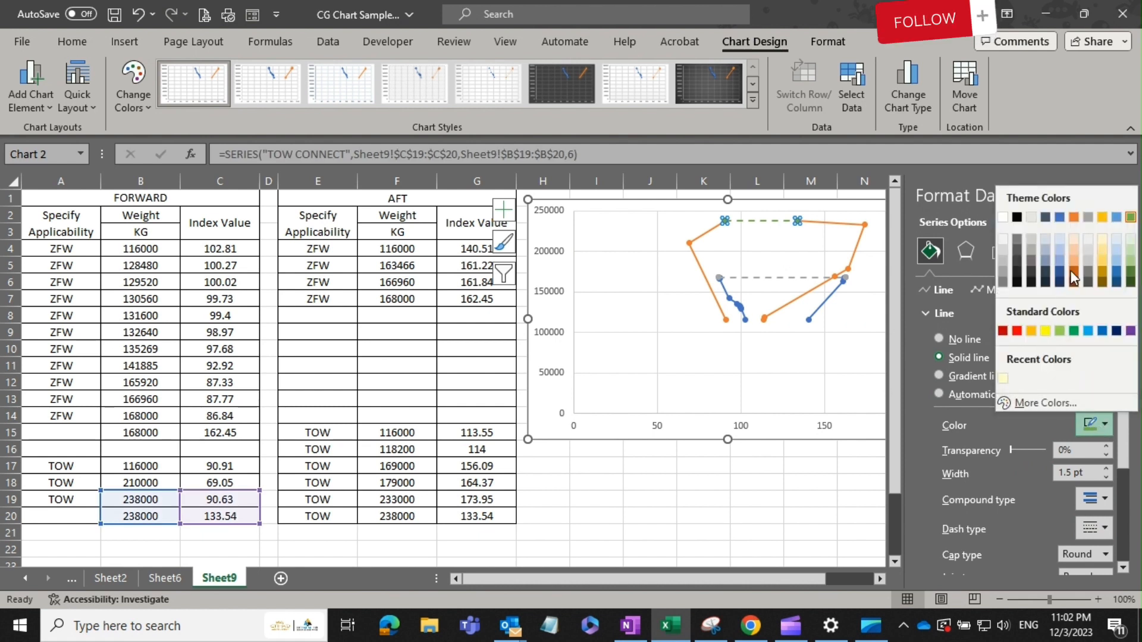
key("Escape")
left_click(770, 312)
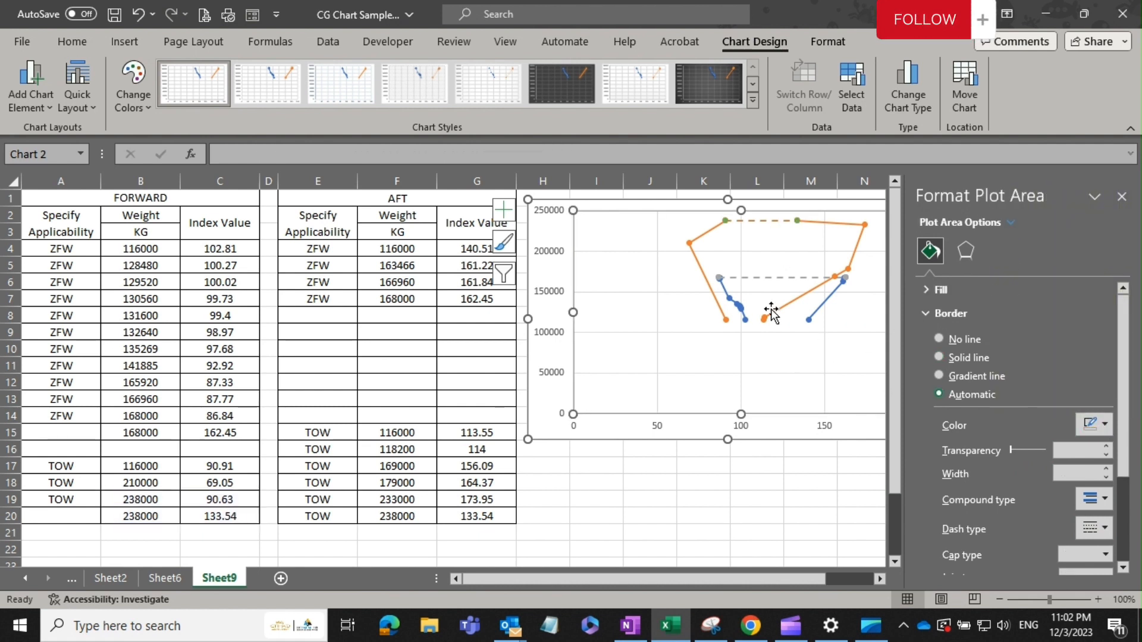
left_click(1121, 197)
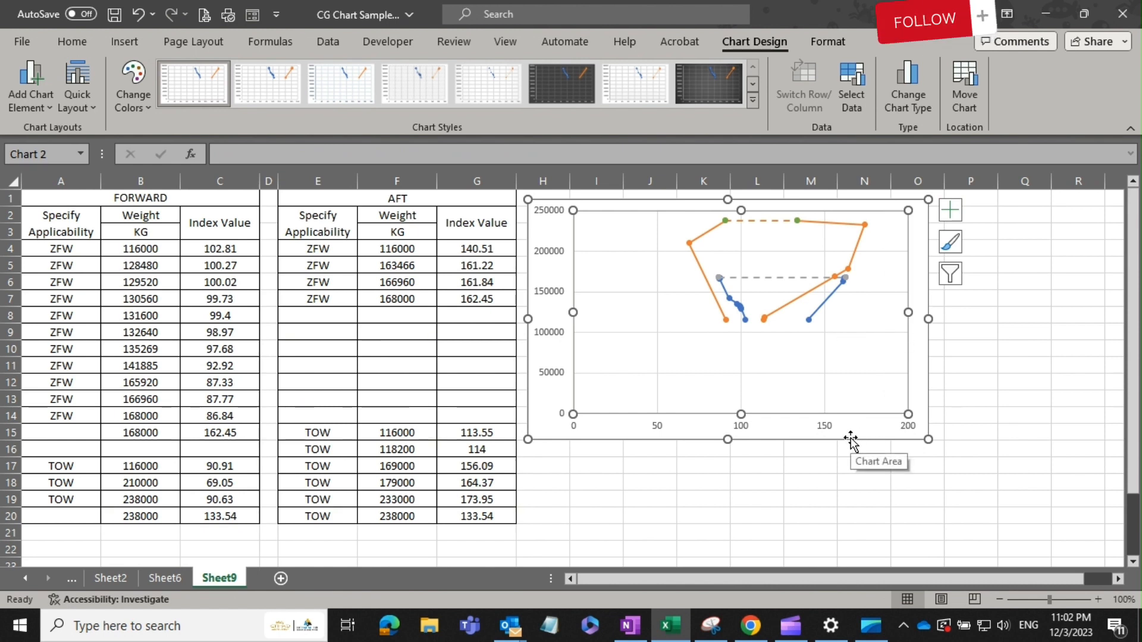
Set the minimum bound of the chart's vertical weight axis to 110000
double_click(552, 379)
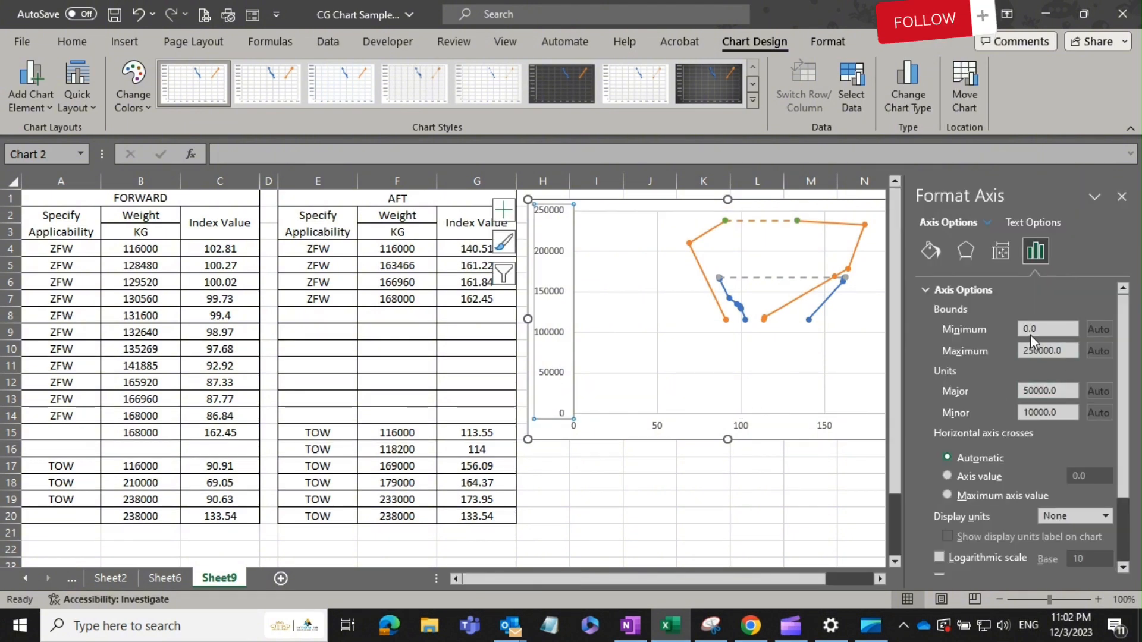
double_click(1019, 330)
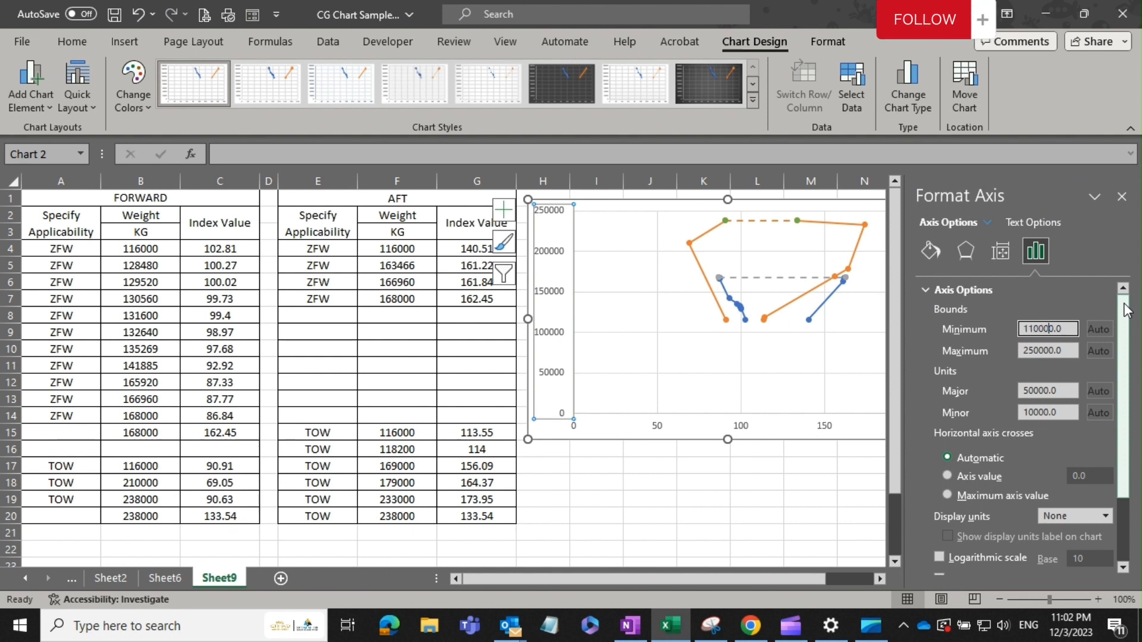
type("11000")
key("Tab")
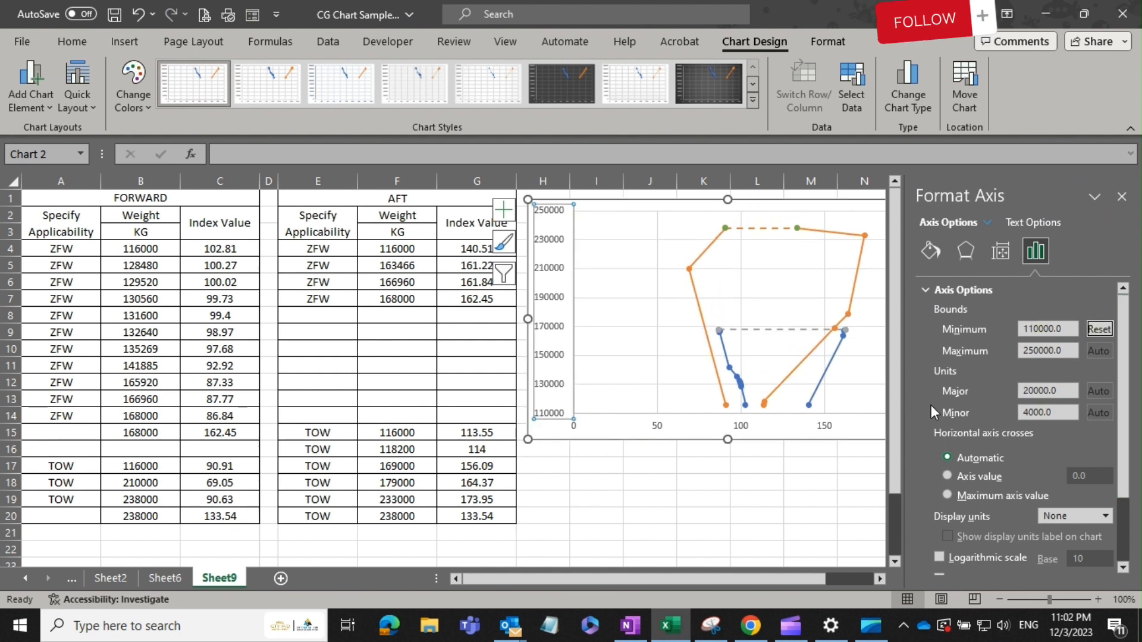
left_click(810, 515)
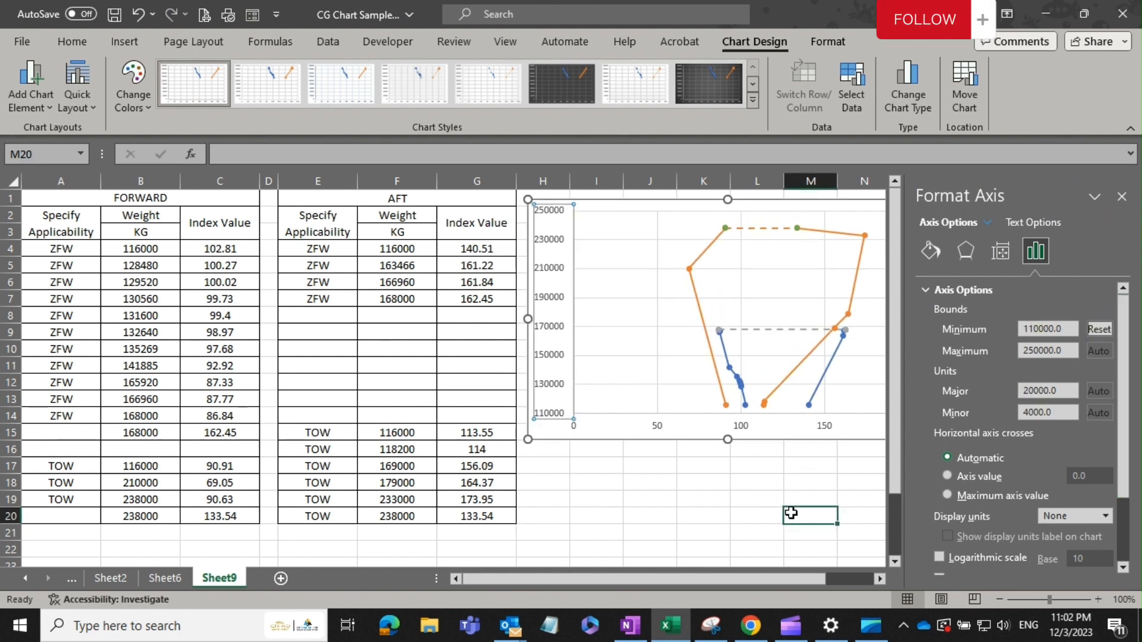
Set the minimum bound of the chart's horizontal index axis to 50 and close the axis formatting
left_click(576, 436)
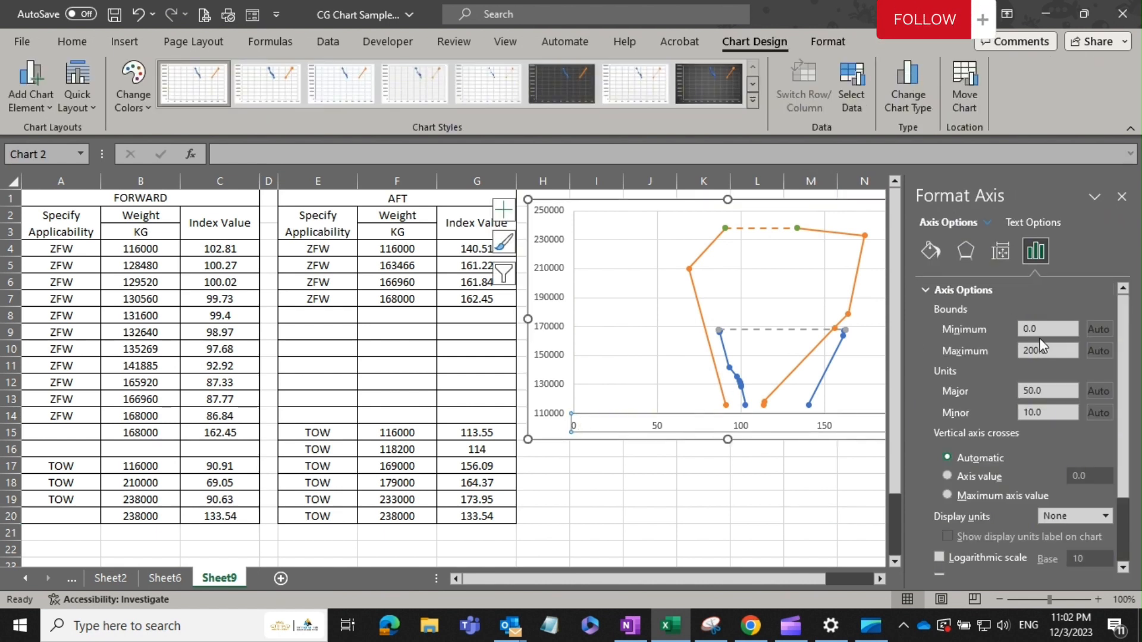
left_click(1024, 326)
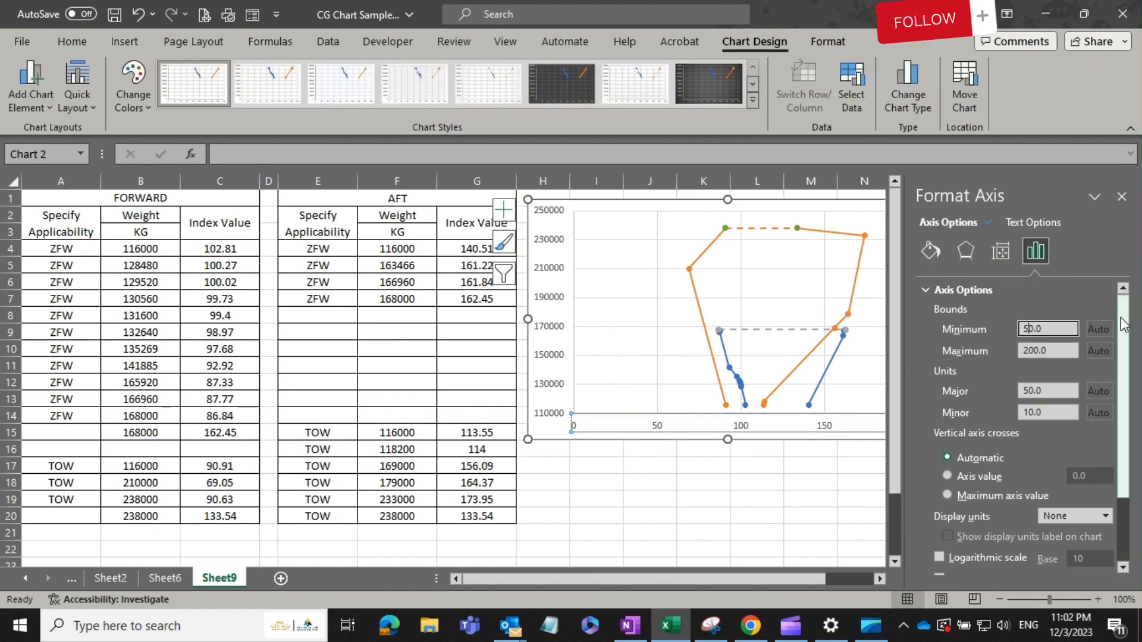
type("5")
key("Tab")
left_click(735, 487)
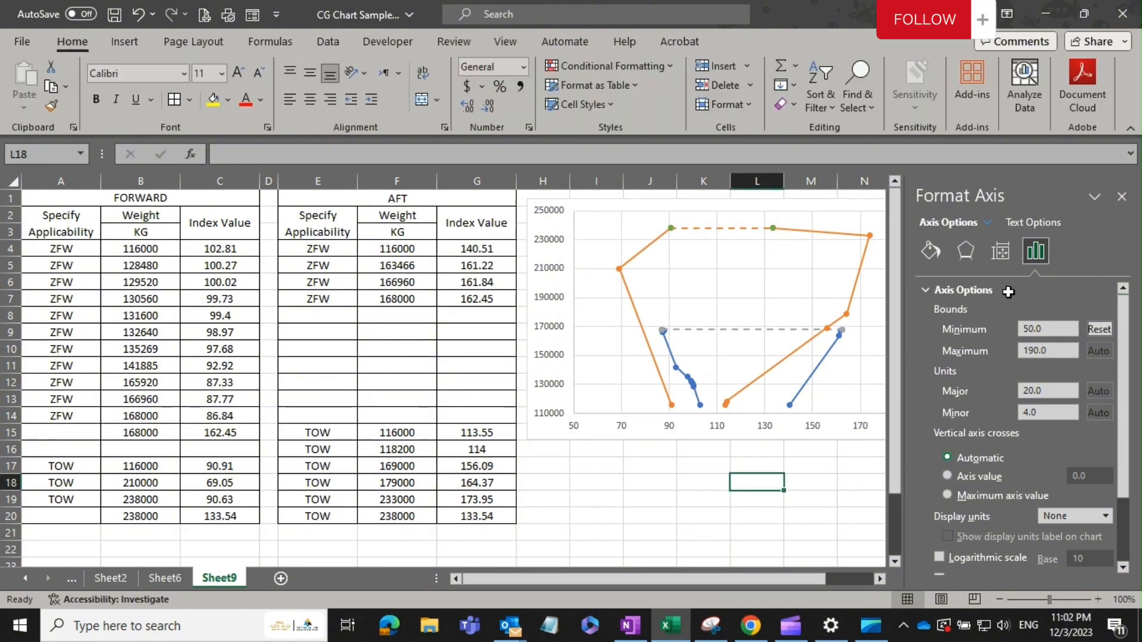
left_click(1120, 197)
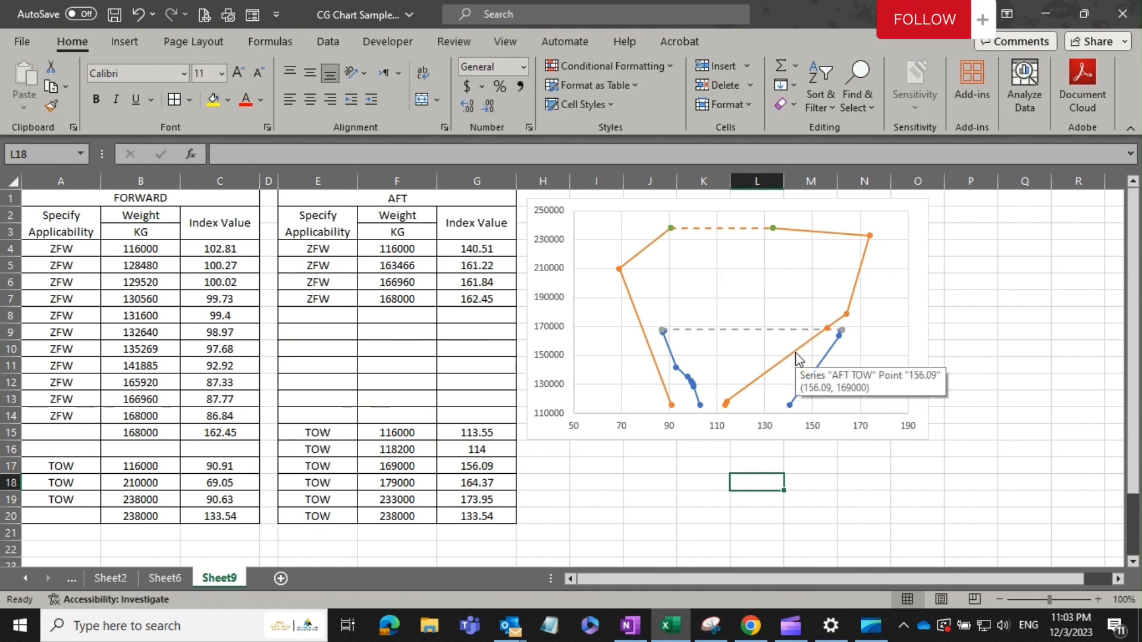
Enlarge the chart to reach about column P and row 20, and remove its gridlines
left_click(583, 230)
left_click_drag(928, 439, 999, 521)
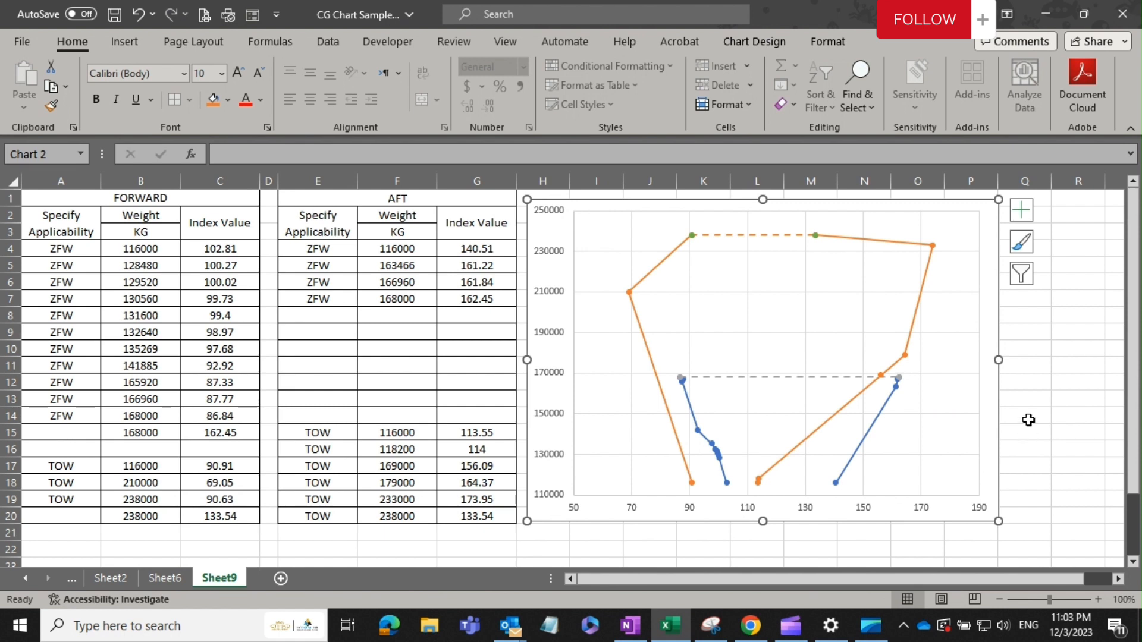
left_click(1015, 214)
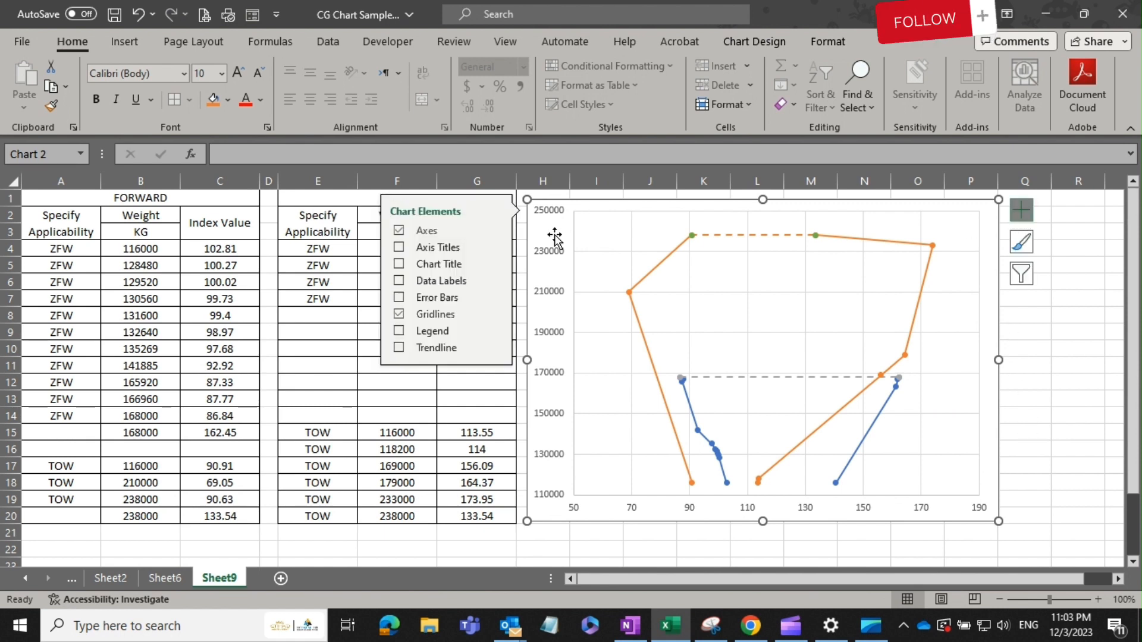
left_click(398, 315)
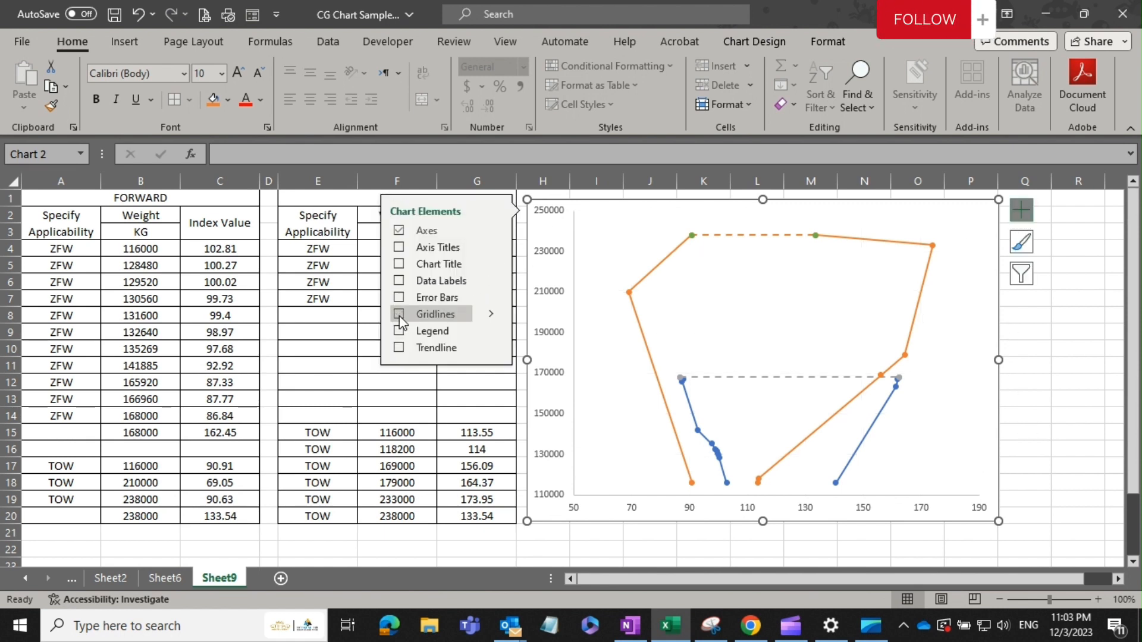
left_click(1038, 326)
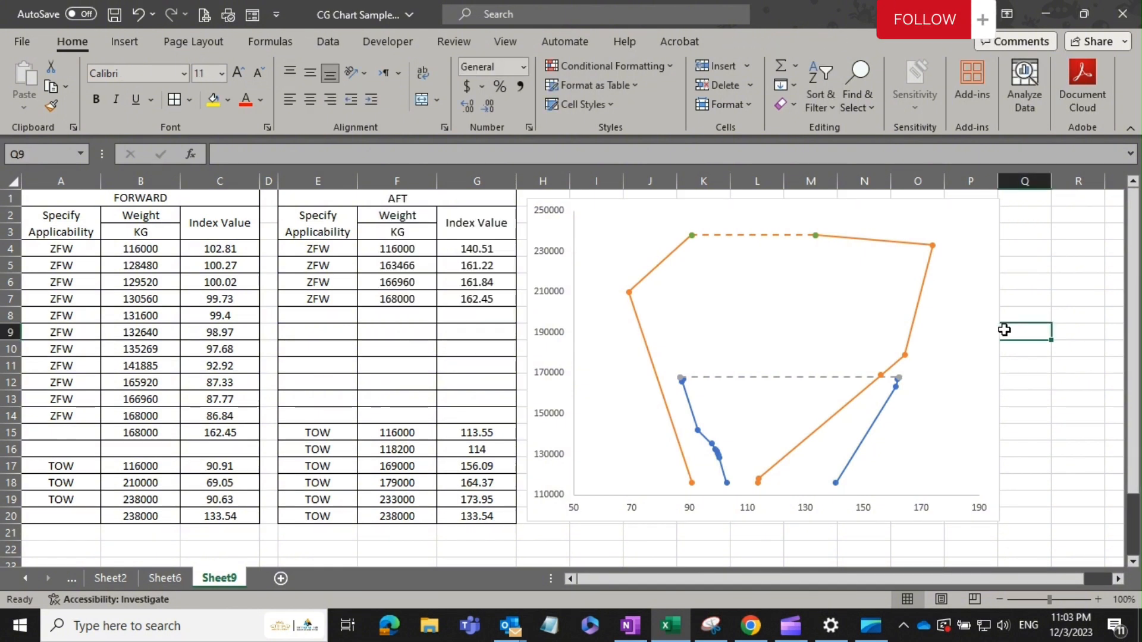